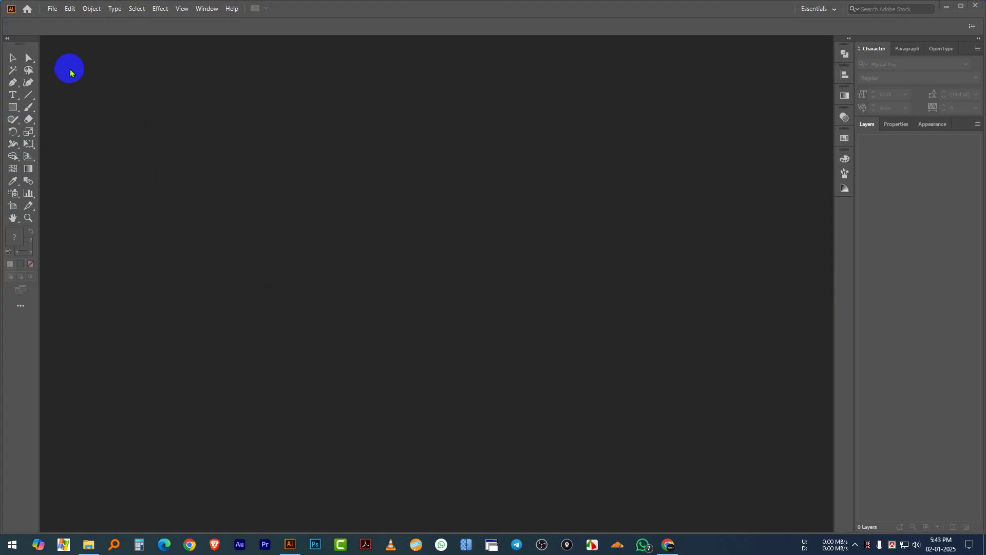
Create a new A4 document in landscape orientation, 297 x 210 mm, with RGB color mode
click(52, 8)
click(101, 22)
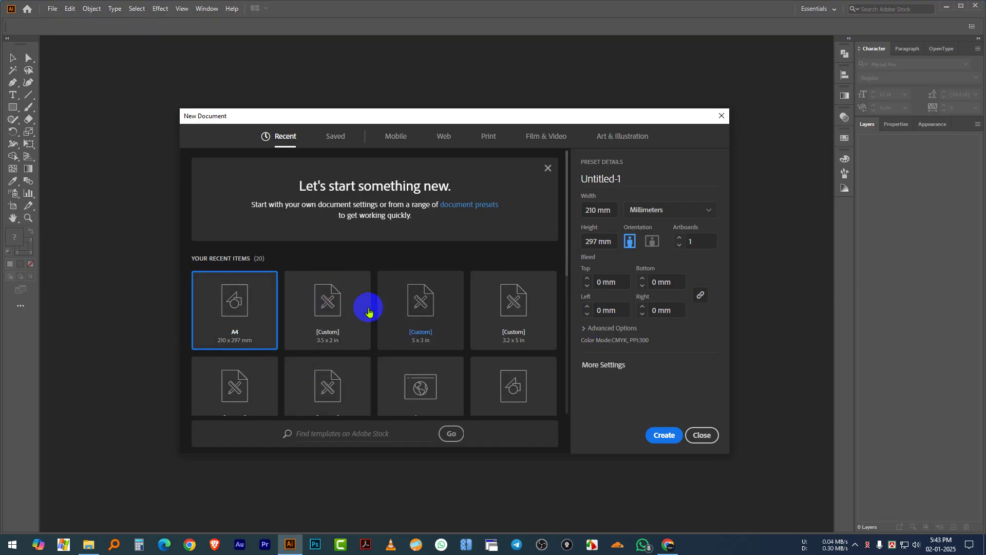
click(674, 441)
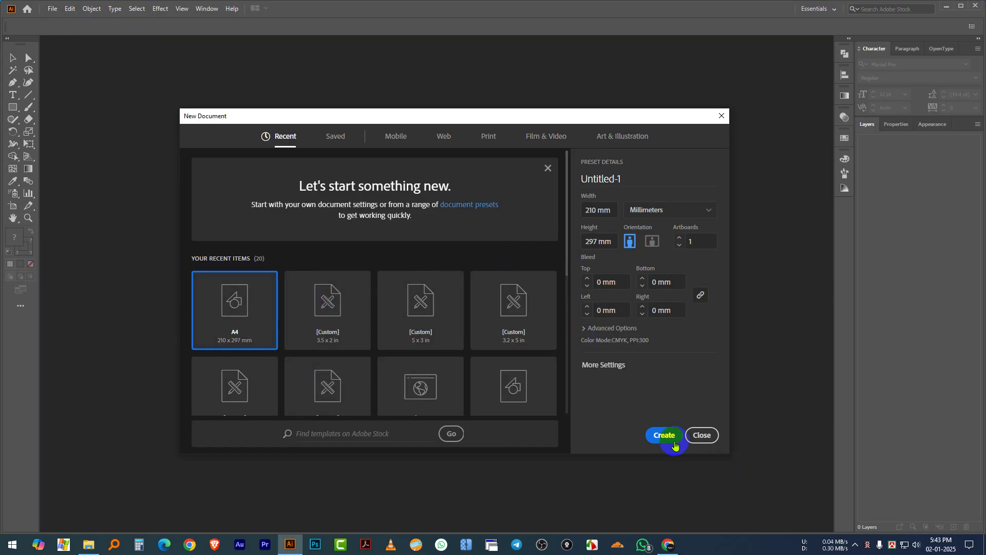
click(619, 329)
click(631, 327)
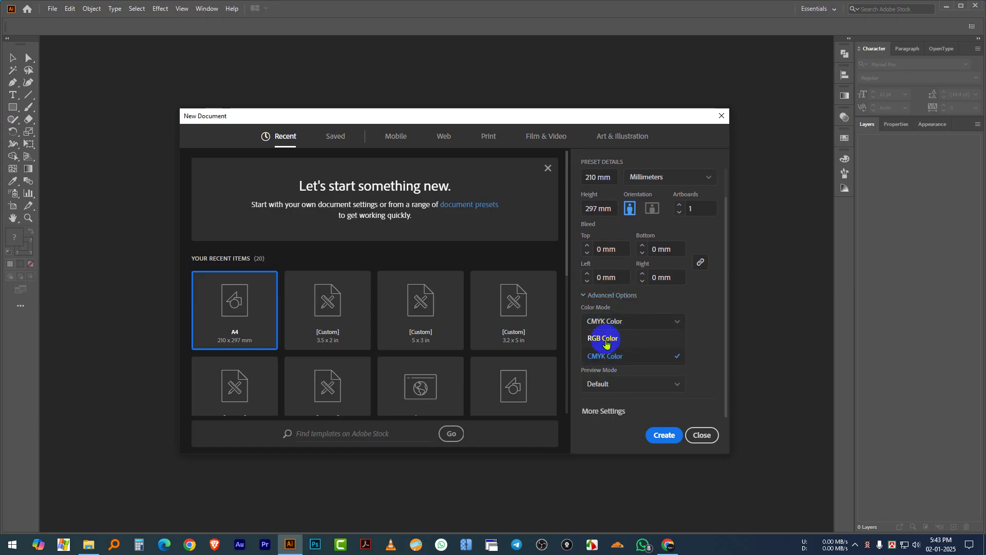
click(603, 340)
scroll(651, 331, up, 1)
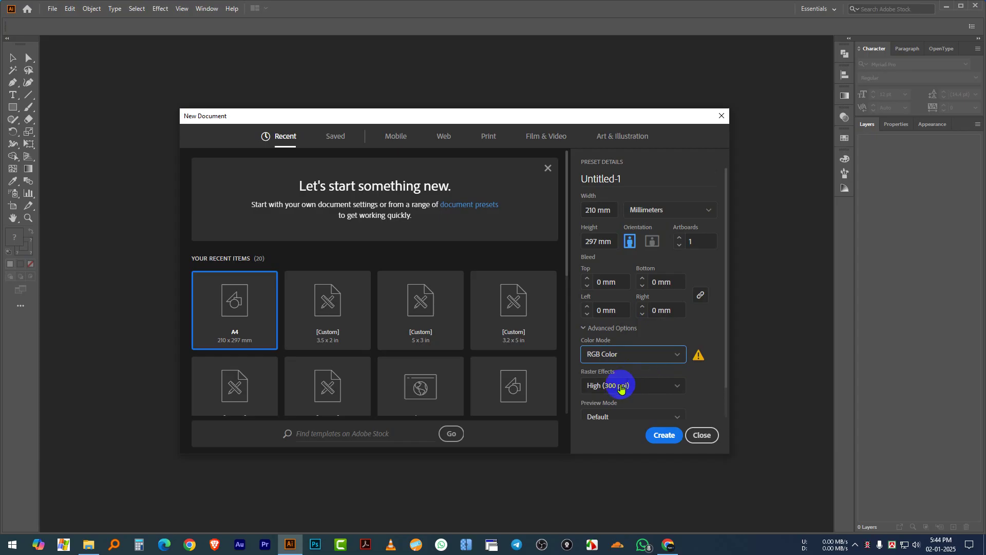
click(666, 437)
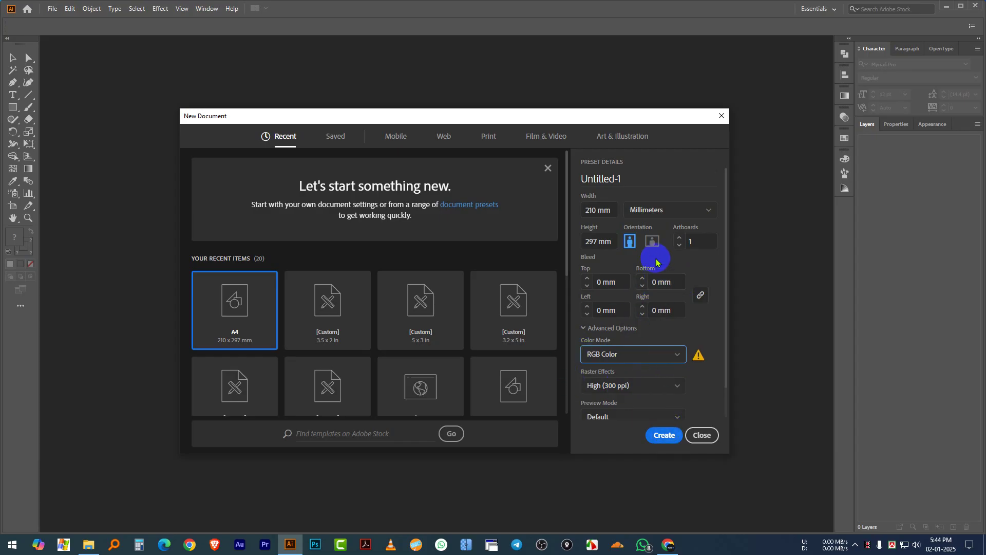
click(652, 241)
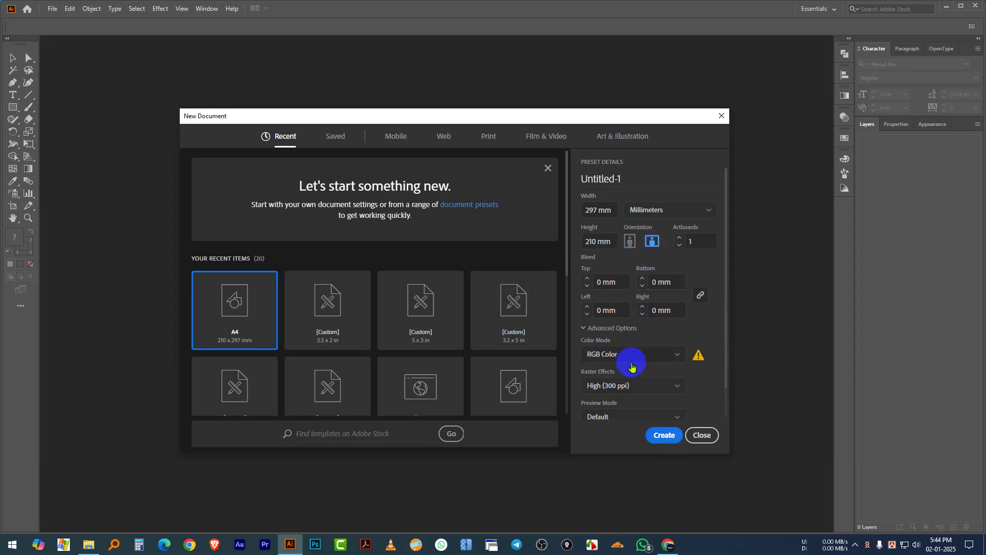
click(665, 436)
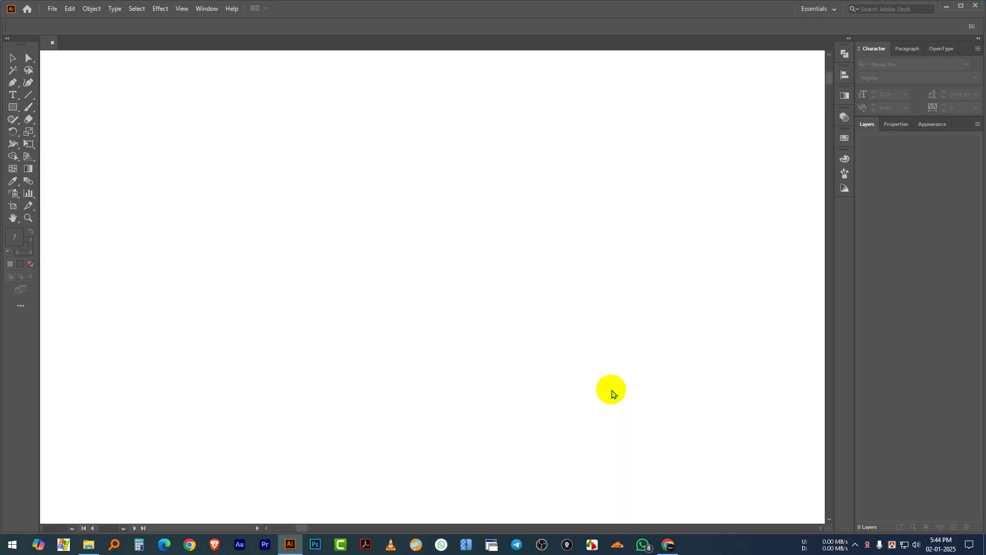
scroll(557, 316, down, 2)
scroll(554, 316, up, 2)
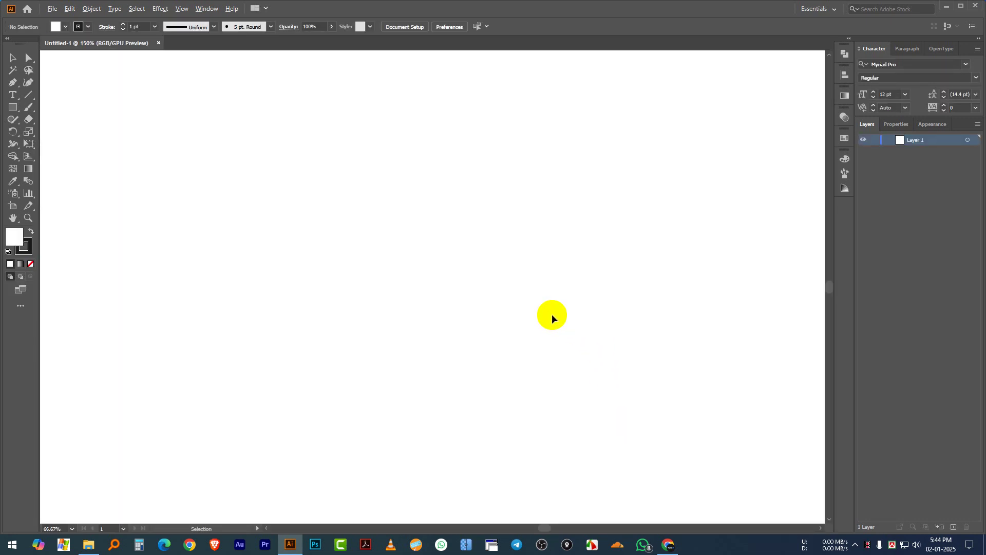
scroll(552, 313, down, 2)
drag(539, 313, 508, 302)
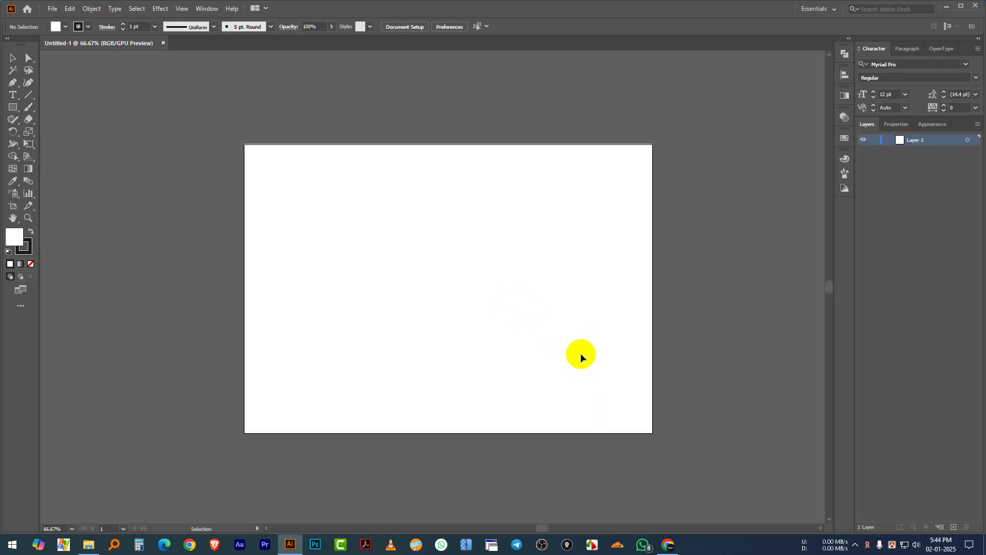
scroll(435, 322, up, 1)
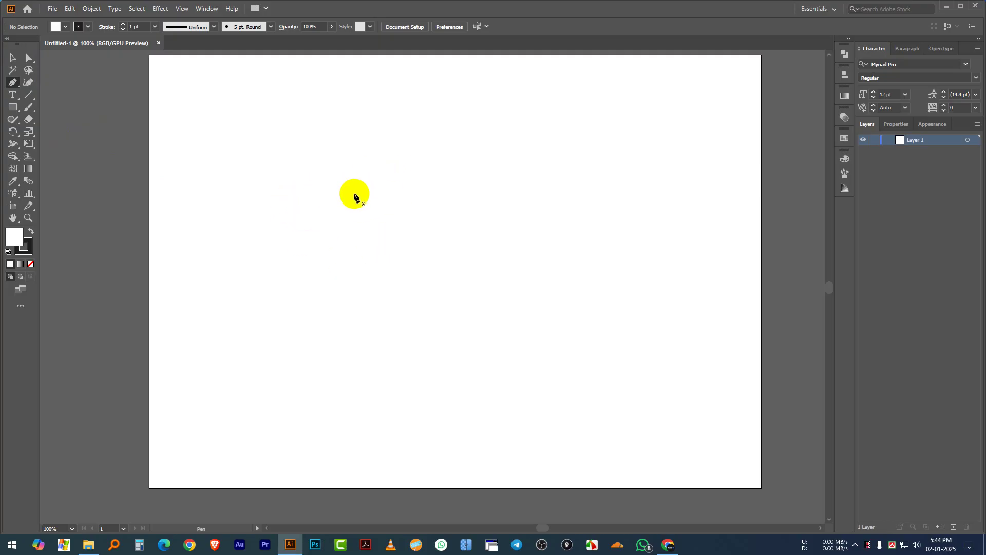
drag(386, 152, 375, 207)
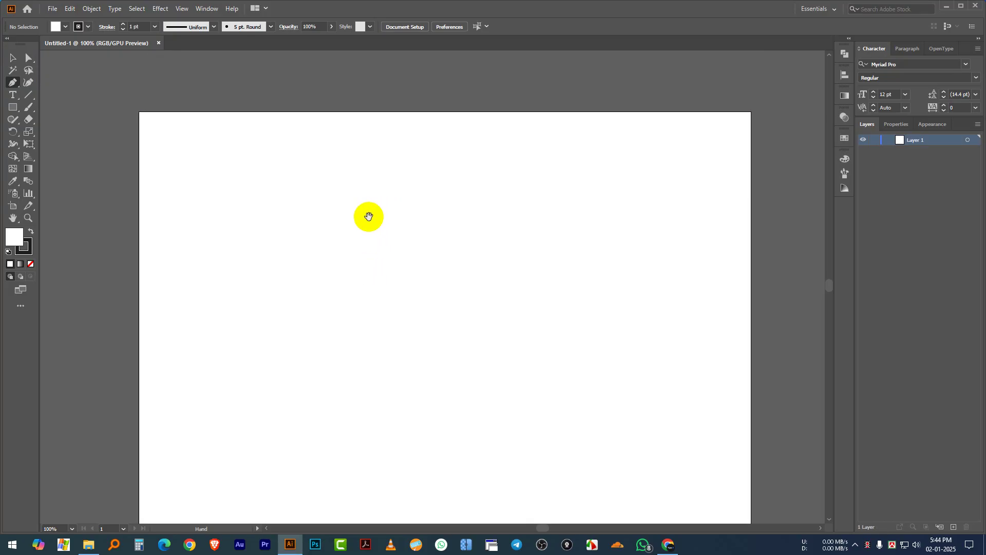
drag(370, 306, 374, 258)
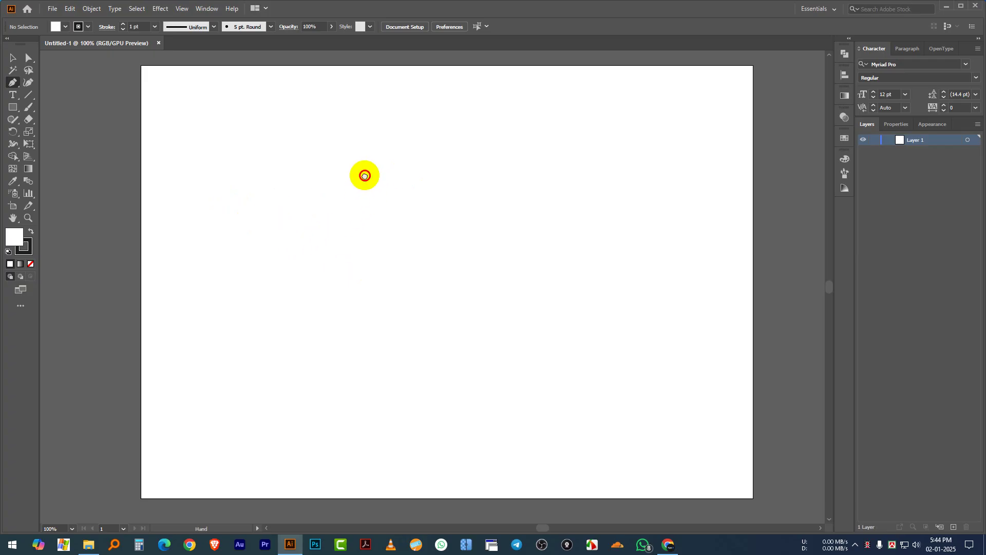
drag(363, 174, 356, 199)
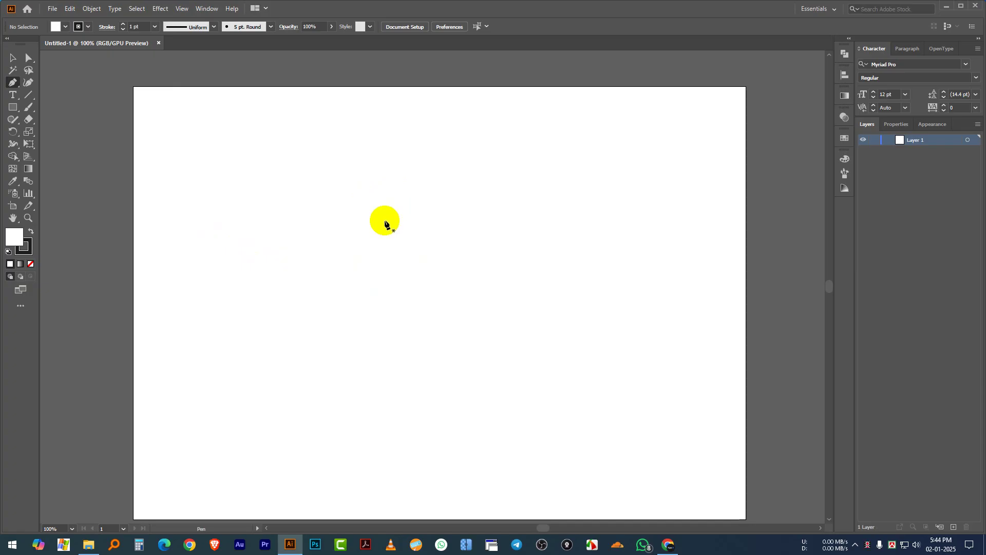
drag(346, 269, 370, 242)
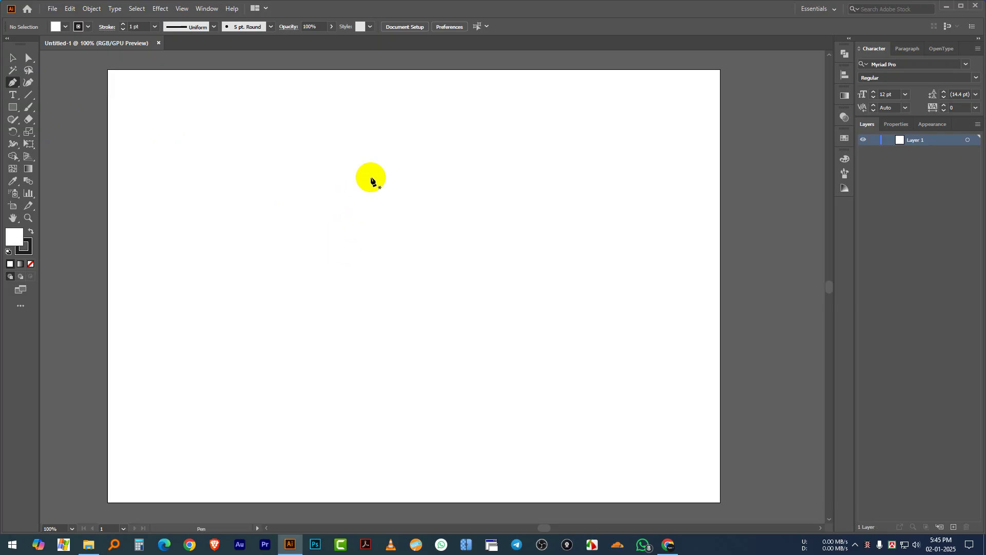
Draw an open vertical wavy stem about 18 mm wide and 91 mm tall with the Pen tool, using four vertically aligned anchors
mouse_move(358, 165)
mouse_down()
mouse_move(326, 183)
mouse_move(353, 196)
mouse_move(360, 171)
mouse_up()
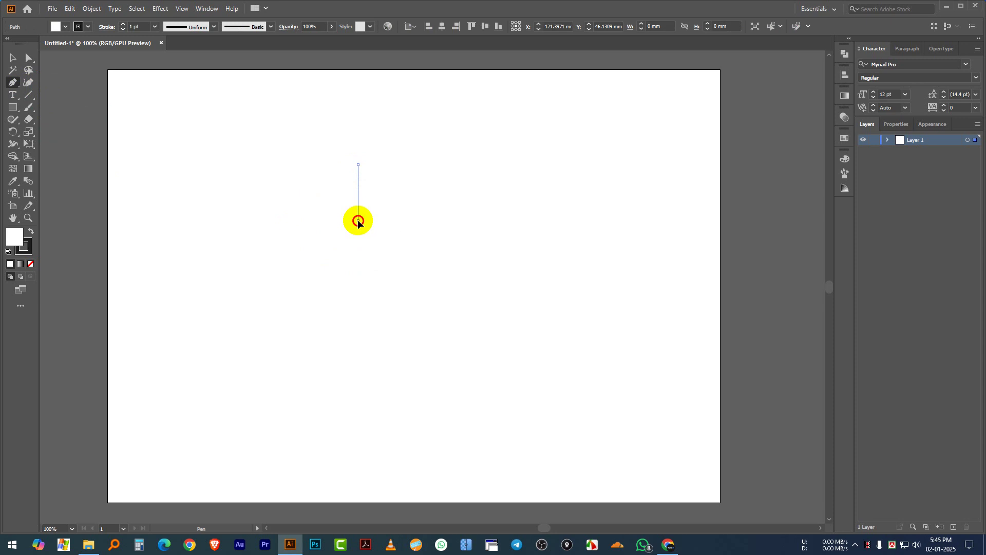
drag(358, 221, 394, 255)
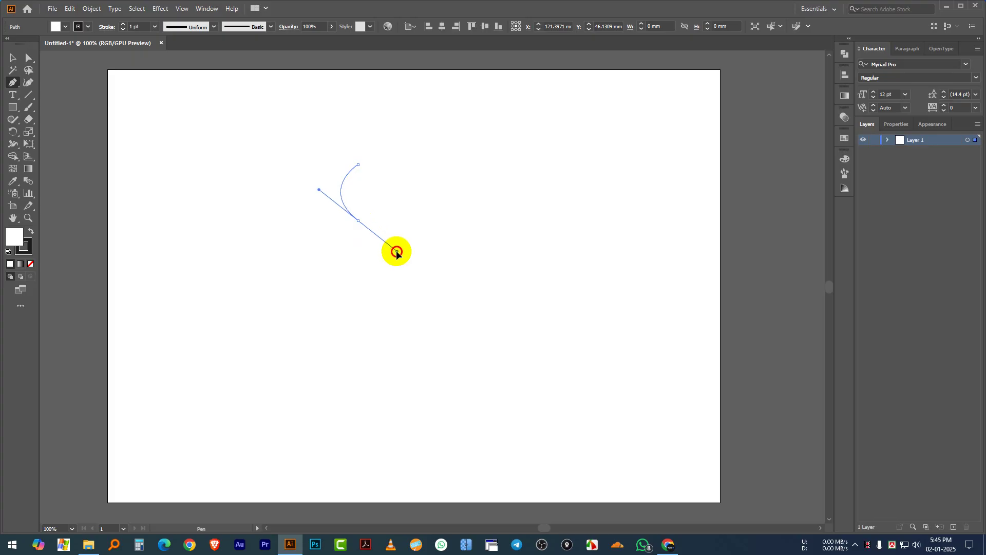
drag(400, 253, 400, 251)
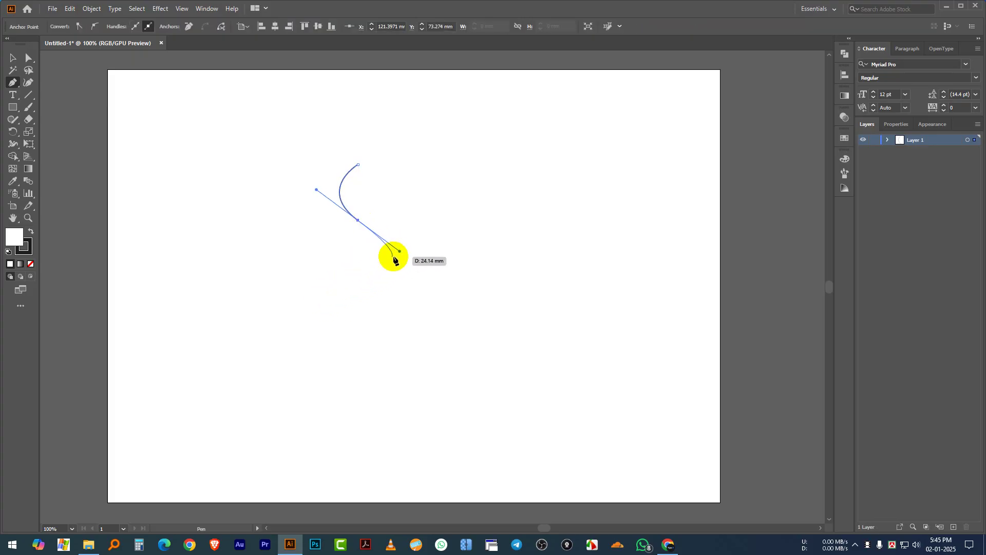
click(358, 283)
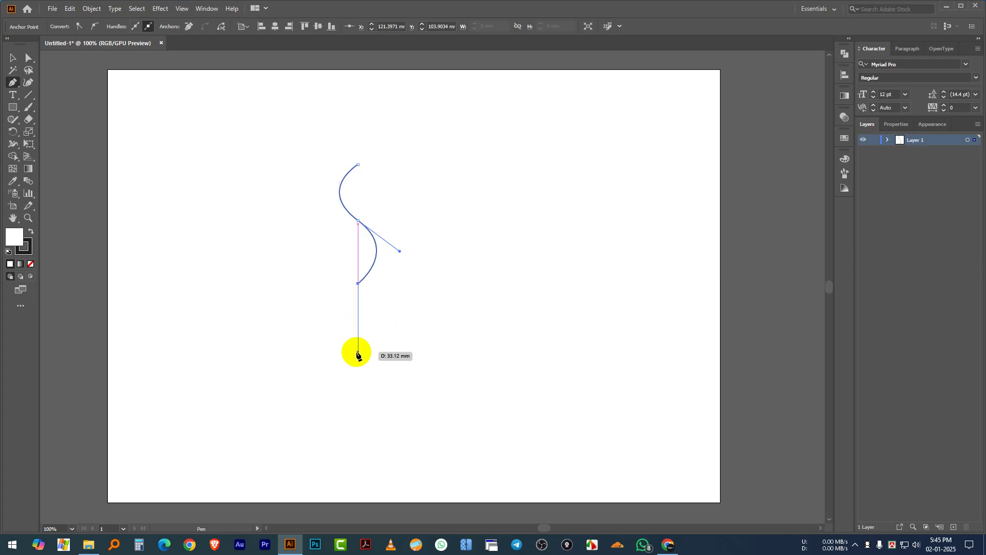
drag(358, 353, 379, 401)
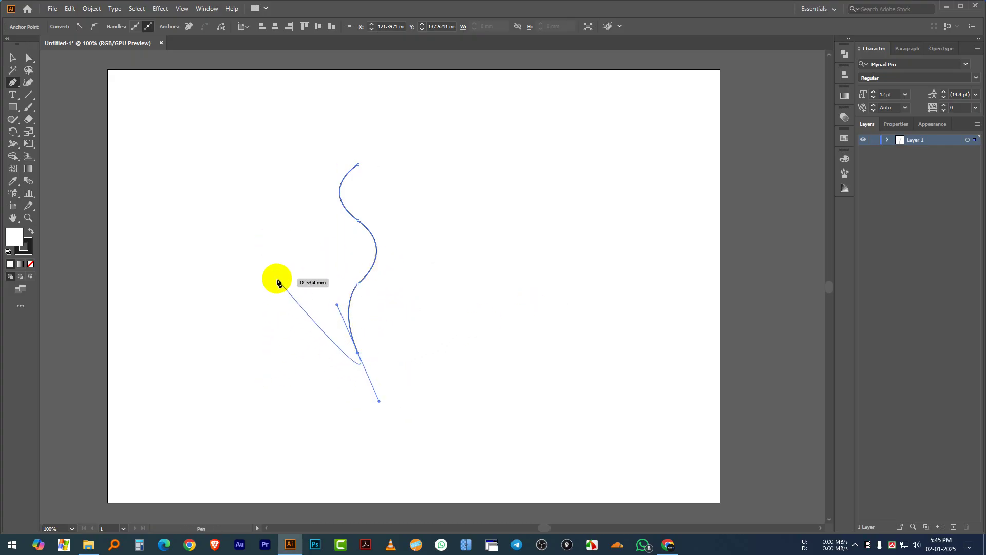
key(v)
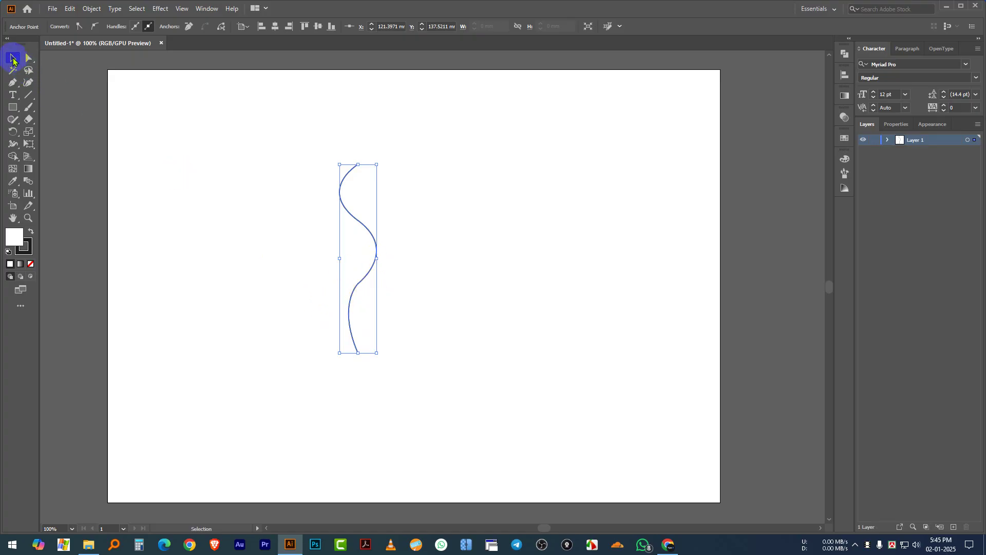
click(412, 250)
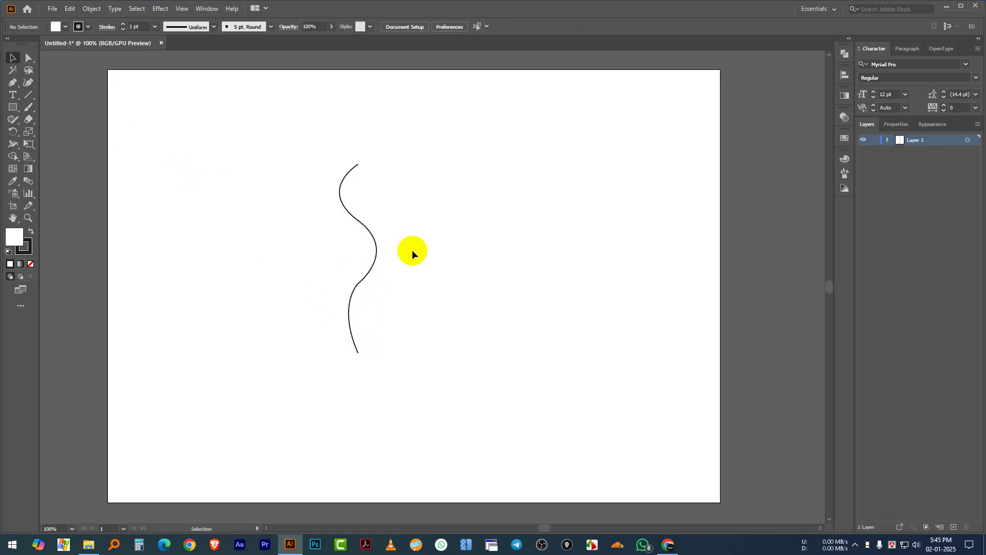
Examine the wavy stem path up close around its lower bend
drag(407, 157, 314, 361)
scroll(387, 291, up, 4)
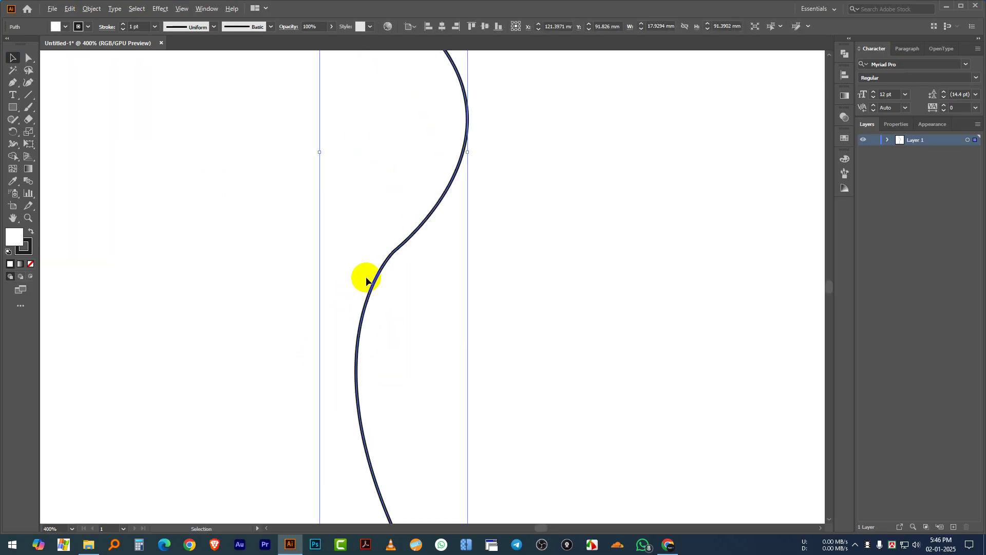
scroll(400, 232, up, 5)
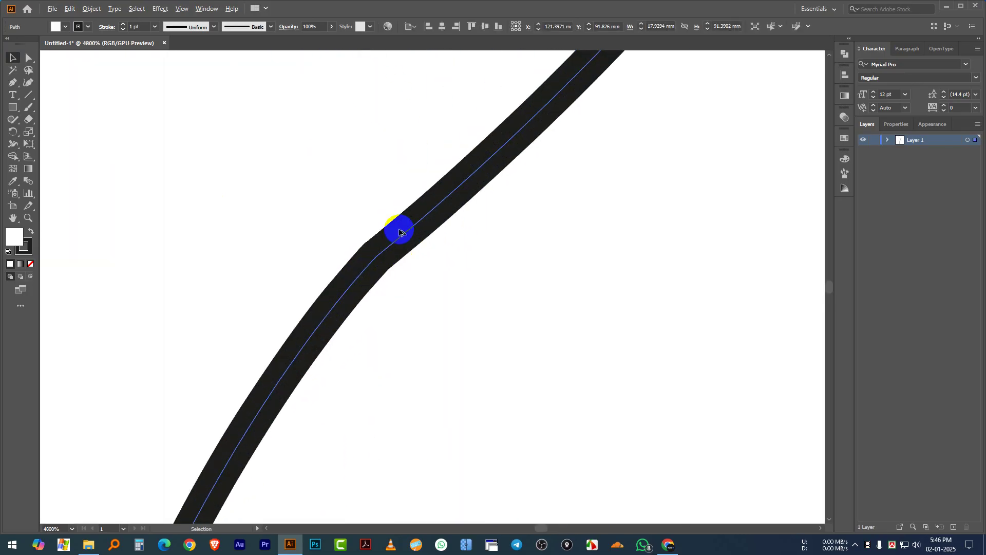
scroll(398, 229, down, 8)
click(458, 227)
scroll(421, 201, up, 3)
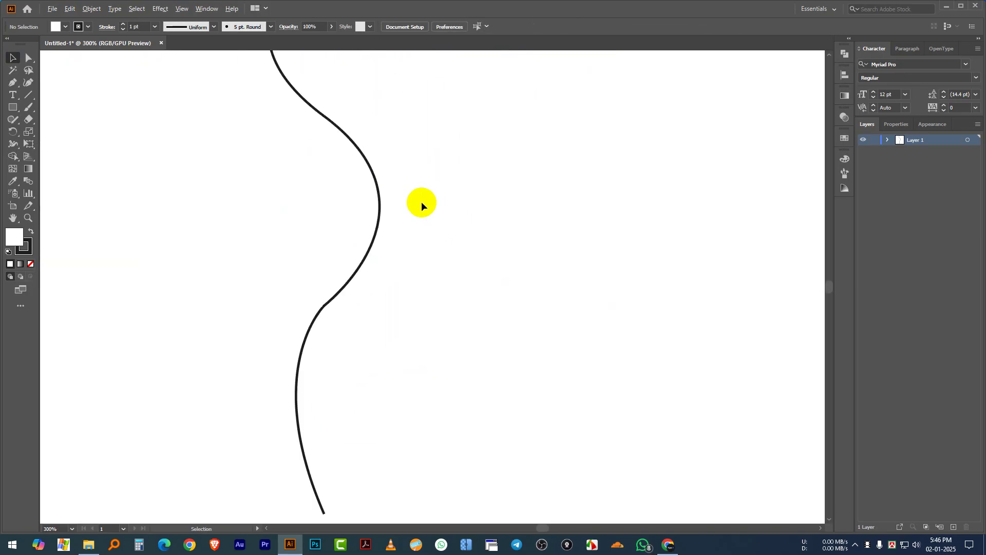
scroll(419, 205, down, 2)
drag(441, 172, 425, 211)
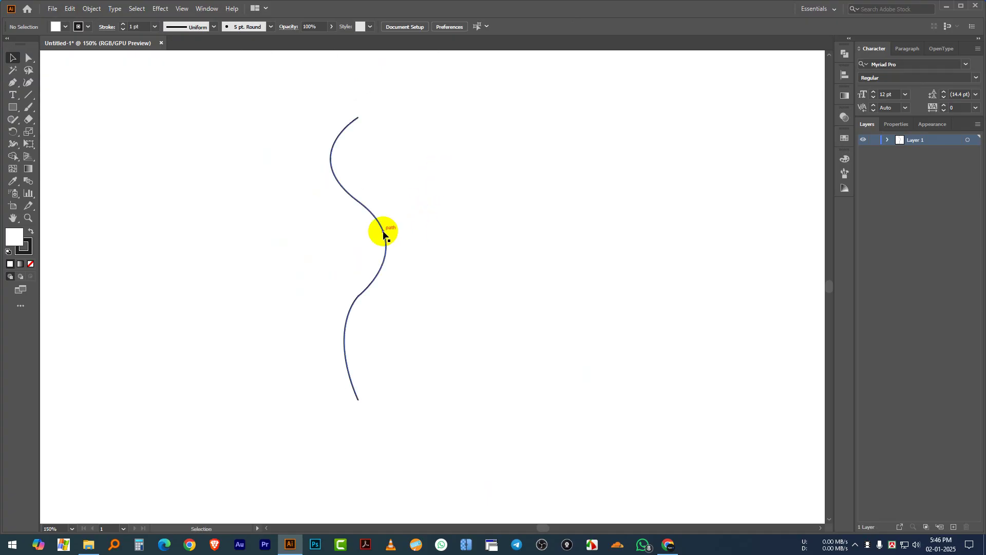
Set the wavy stem path's fill to None, keeping its black 1 pt stroke
drag(399, 162, 285, 307)
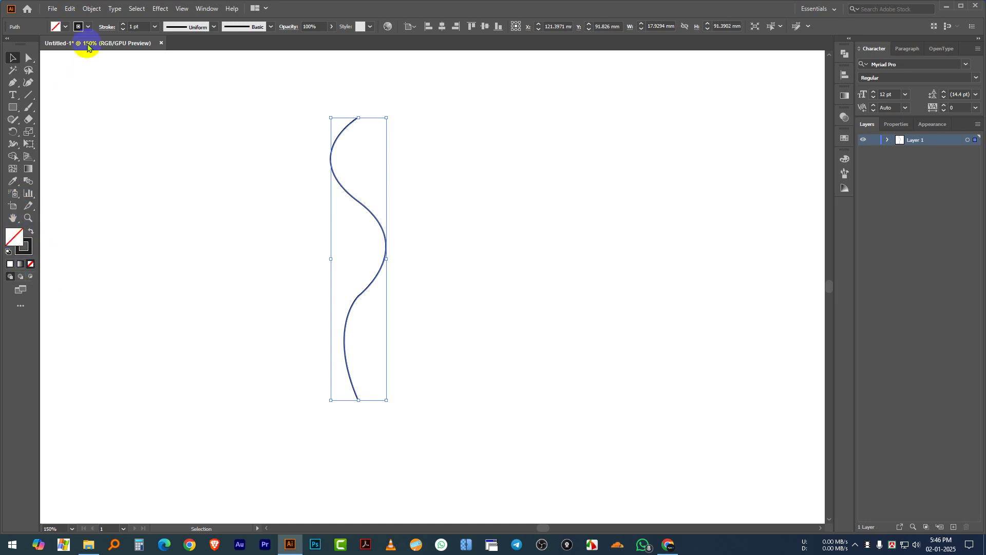
click(58, 26)
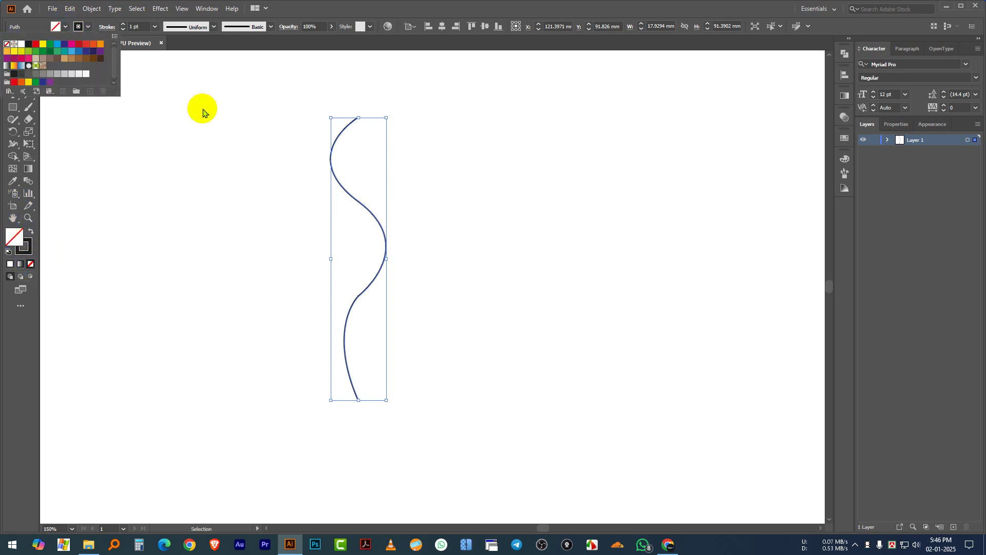
click(379, 151)
click(475, 289)
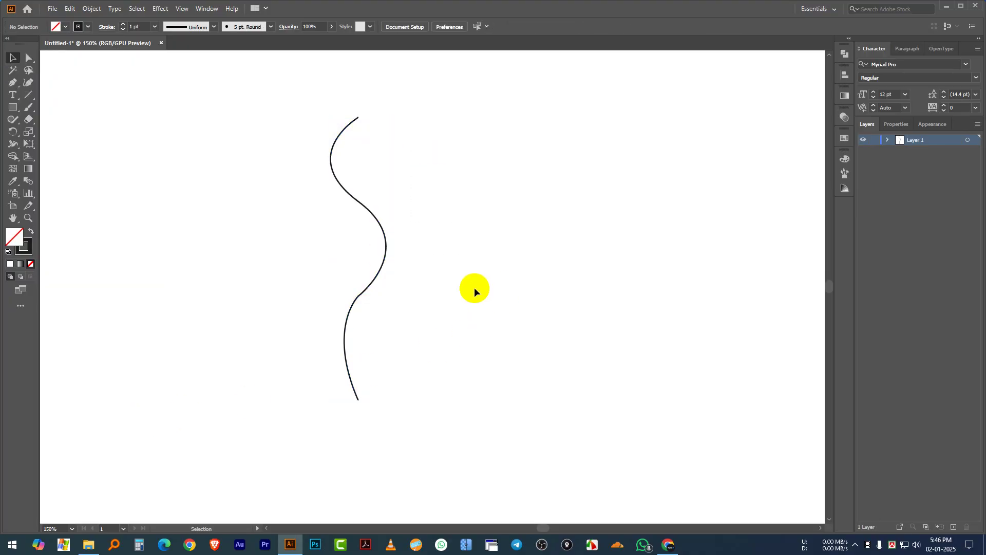
drag(462, 190, 277, 391)
click(450, 313)
Draw a closed trapezoid pot at the stem's lower end with the Pen tool, about 23 mm wide at its rim and 18 mm tall
key(p)
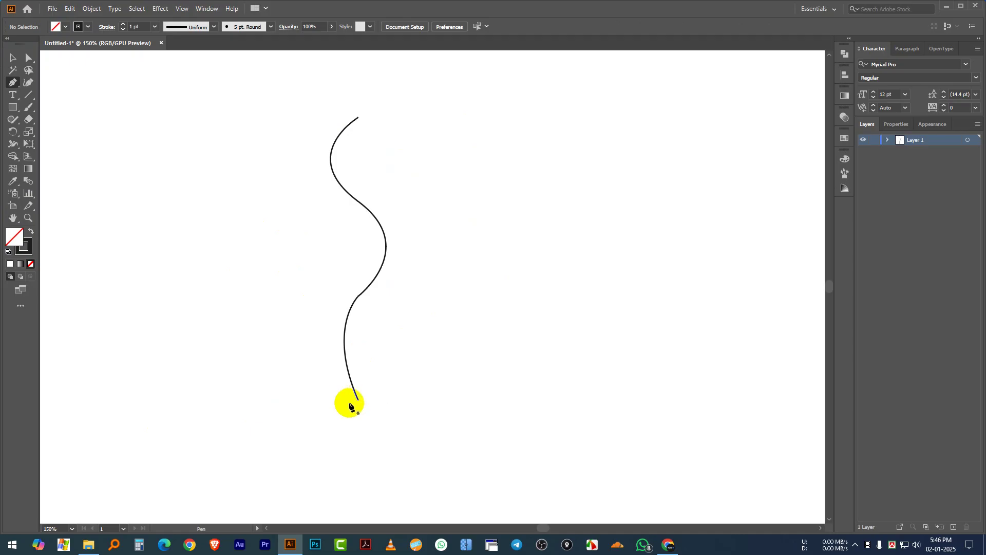
click(324, 401)
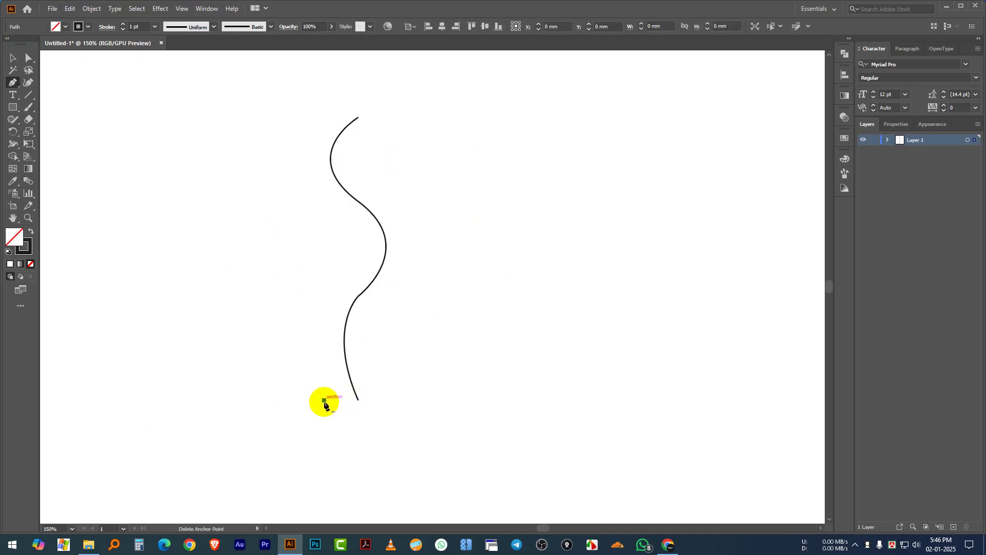
click(394, 400)
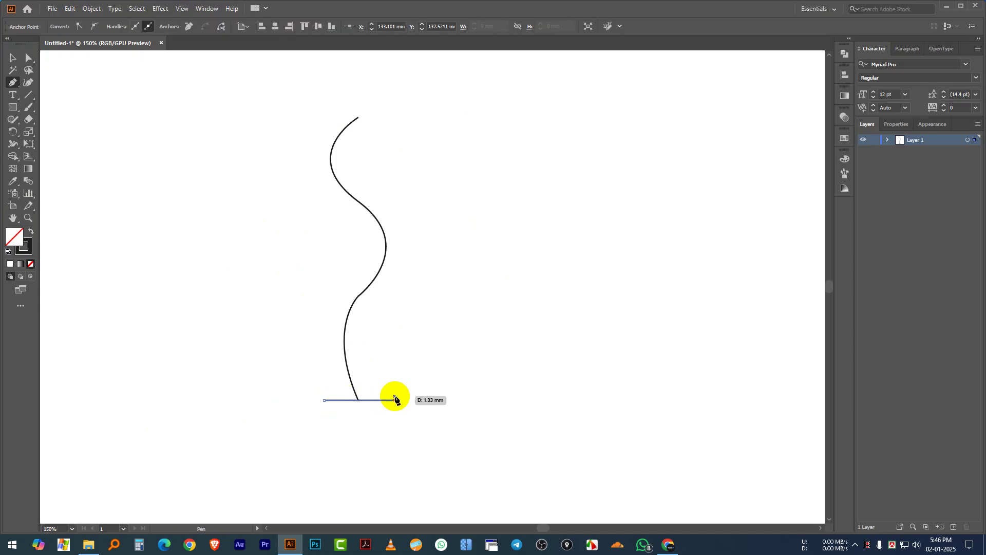
click(376, 456)
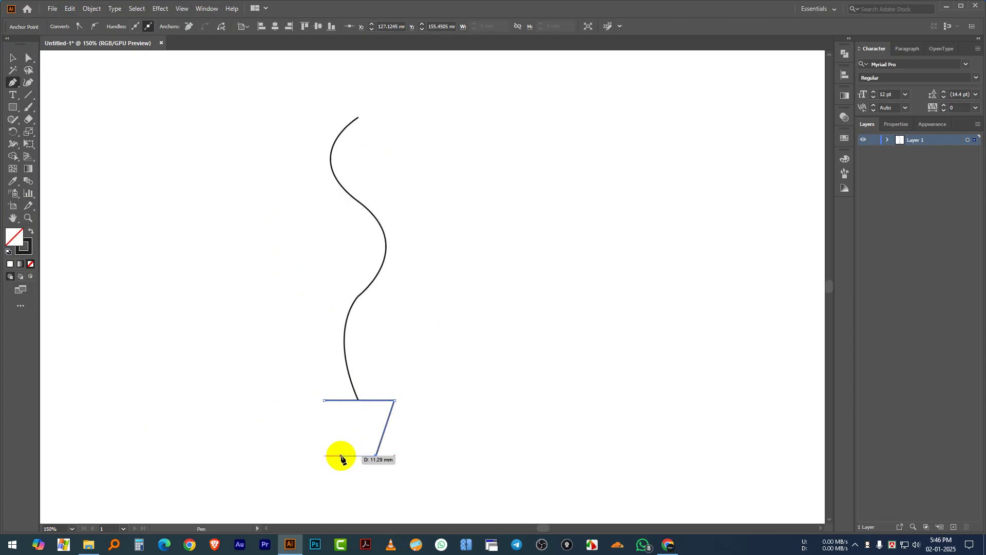
click(340, 456)
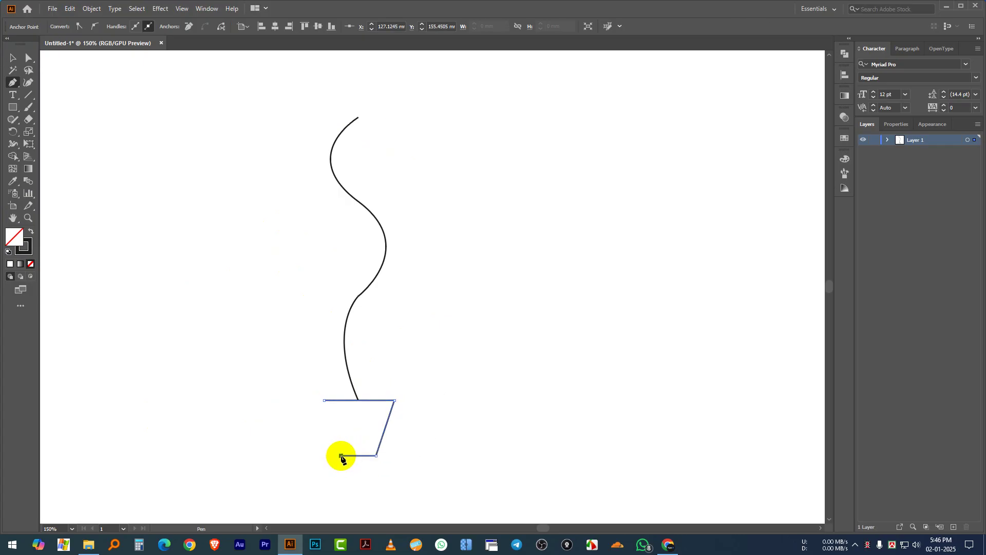
click(325, 401)
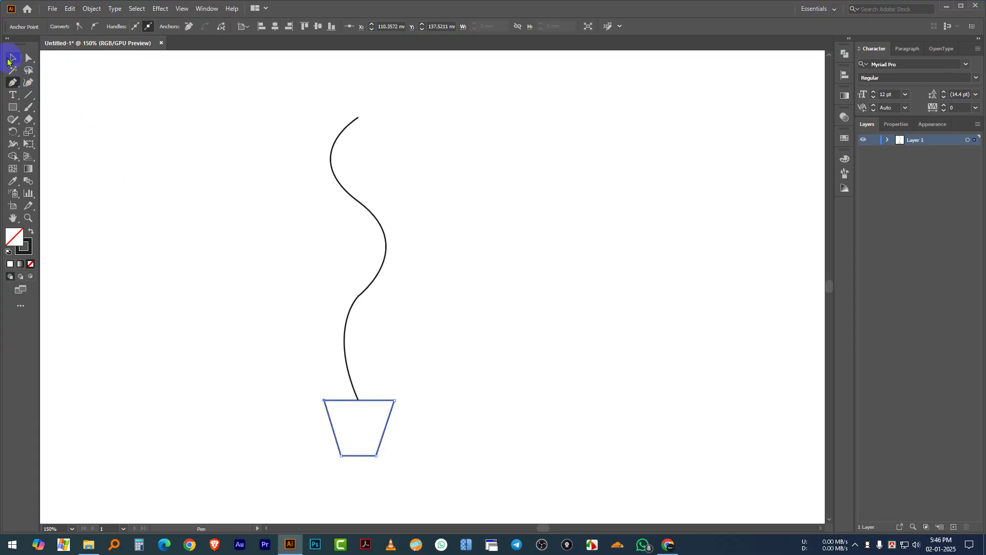
click(10, 60)
click(522, 396)
scroll(394, 401, down, 2)
scroll(386, 428, up, 2)
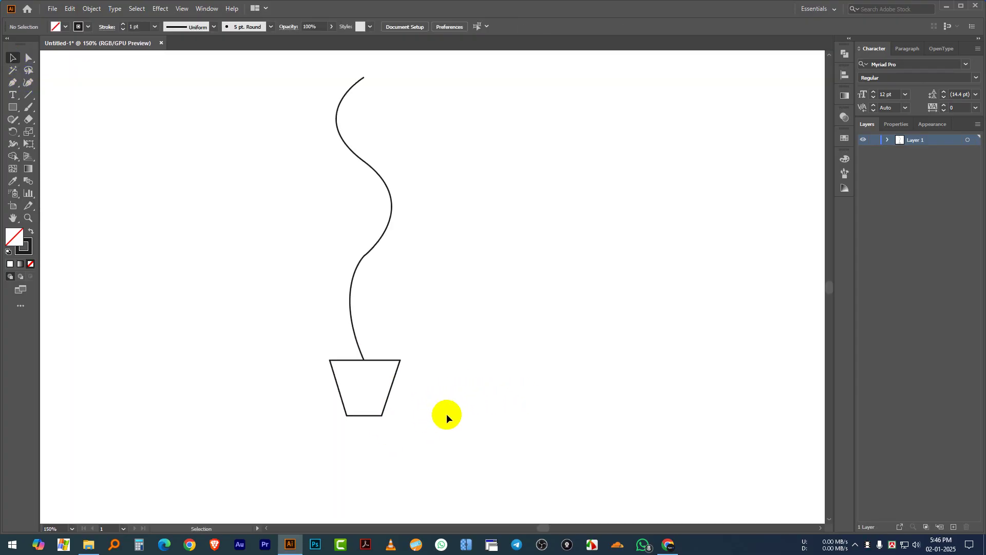
Give the trapezoid pot a dark green fill and set its stroke to None
drag(448, 433, 321, 388)
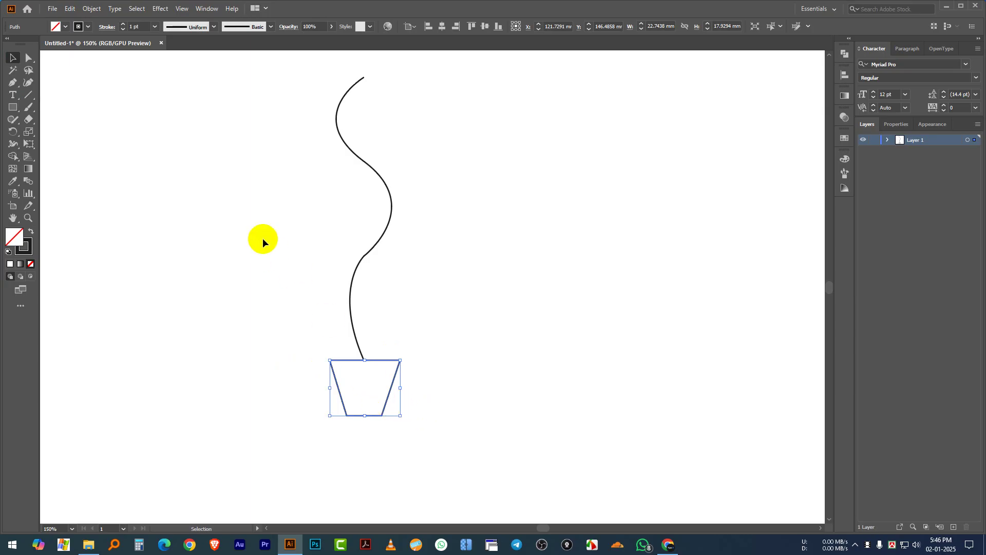
click(77, 27)
click(6, 45)
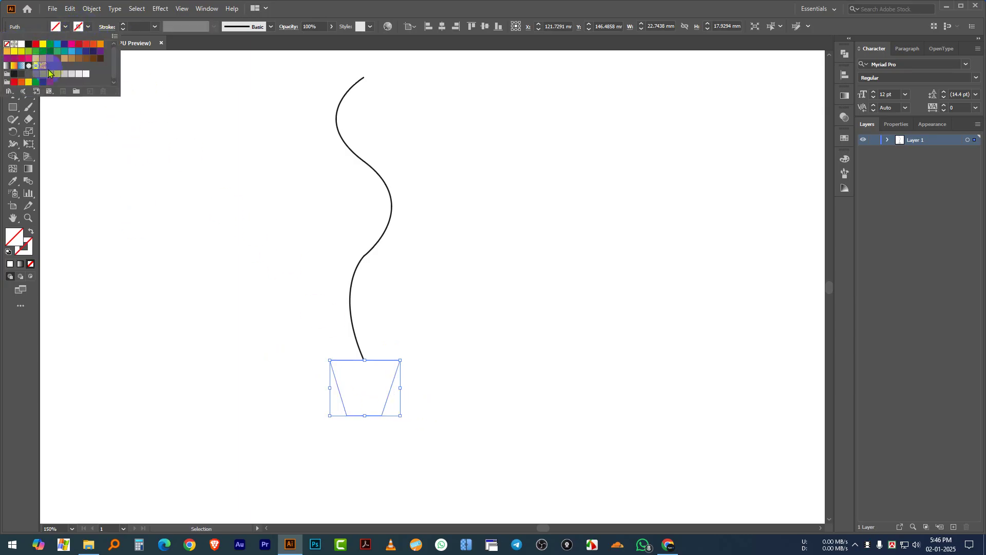
click(65, 27)
click(65, 26)
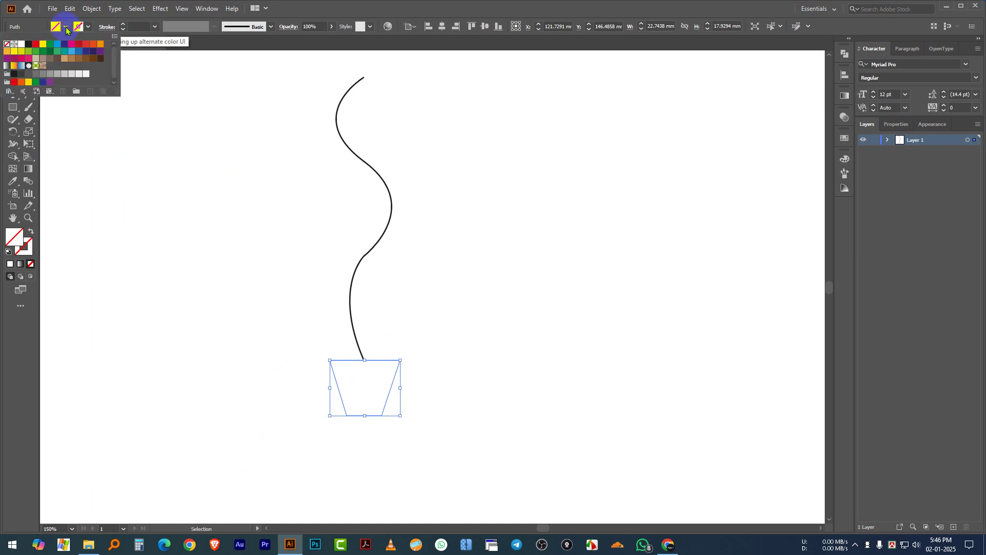
click(51, 53)
click(585, 355)
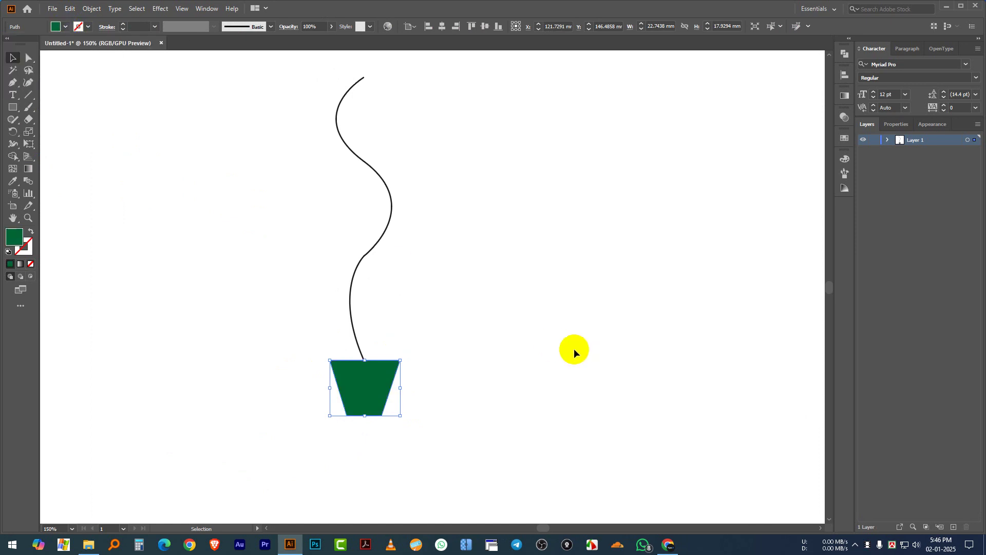
click(574, 349)
Change the wavy stem's stroke colour to the same dark green as the pot
drag(466, 297, 451, 384)
drag(435, 348, 337, 271)
click(89, 27)
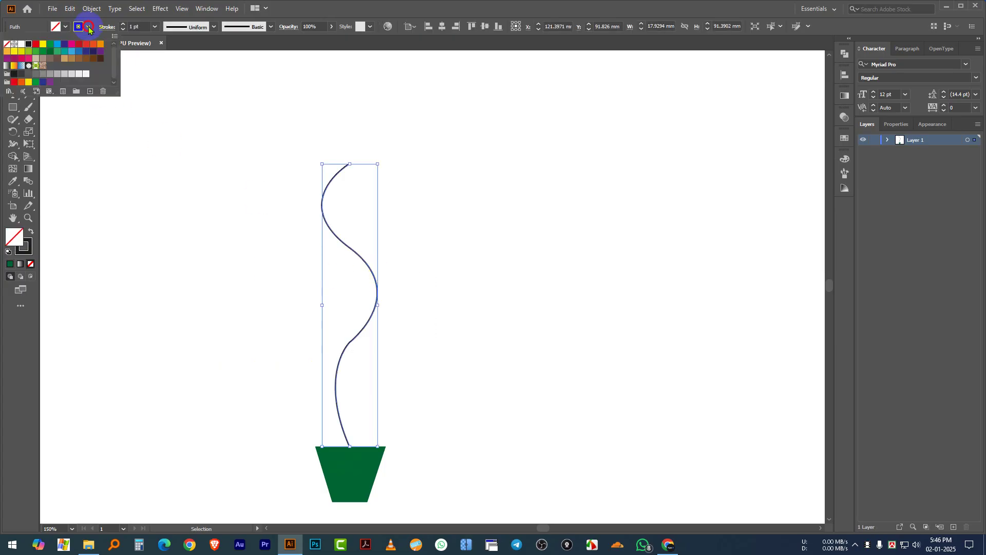
click(49, 52)
click(534, 326)
click(532, 310)
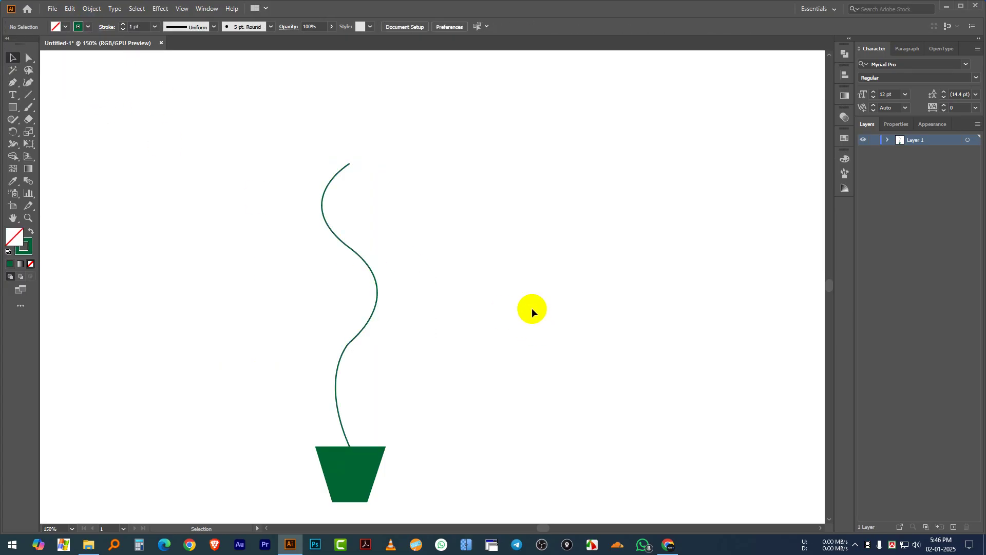
Draw a closed upright leaf with the Pen tool beside the stem's upper part, about 6 mm wide and 17 mm tall, with pointed ends
scroll(490, 298, down, 2)
scroll(440, 353, up, 2)
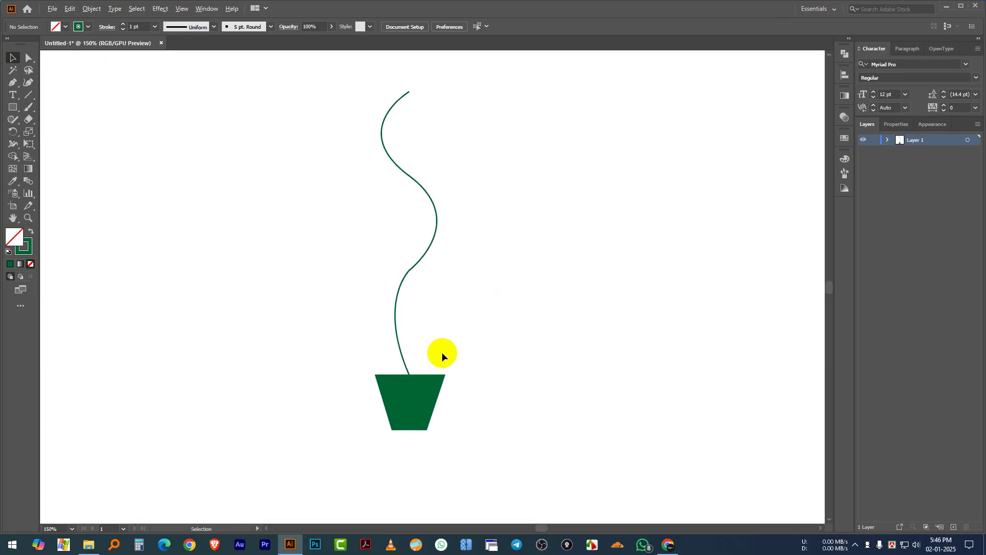
drag(478, 273, 456, 333)
drag(411, 191, 398, 228)
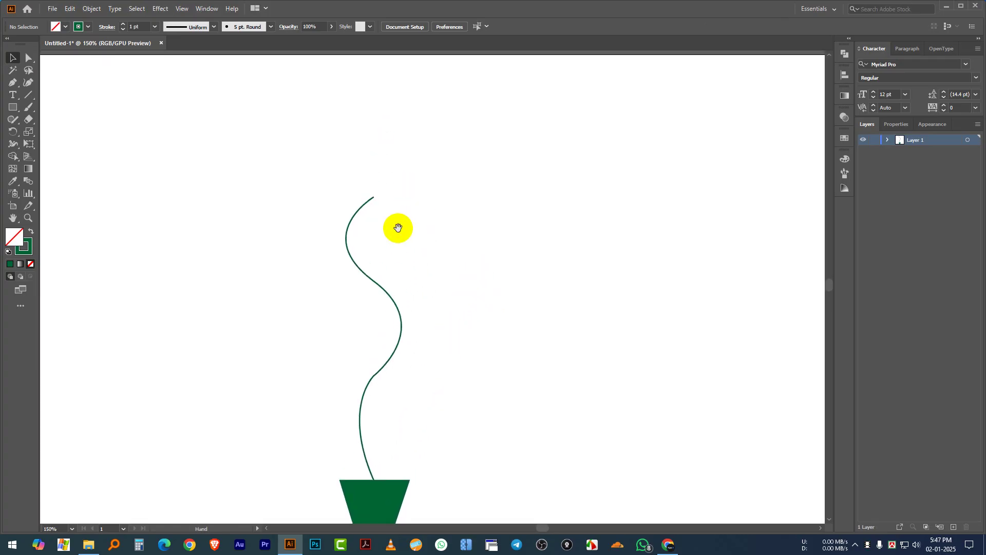
drag(489, 247, 383, 234)
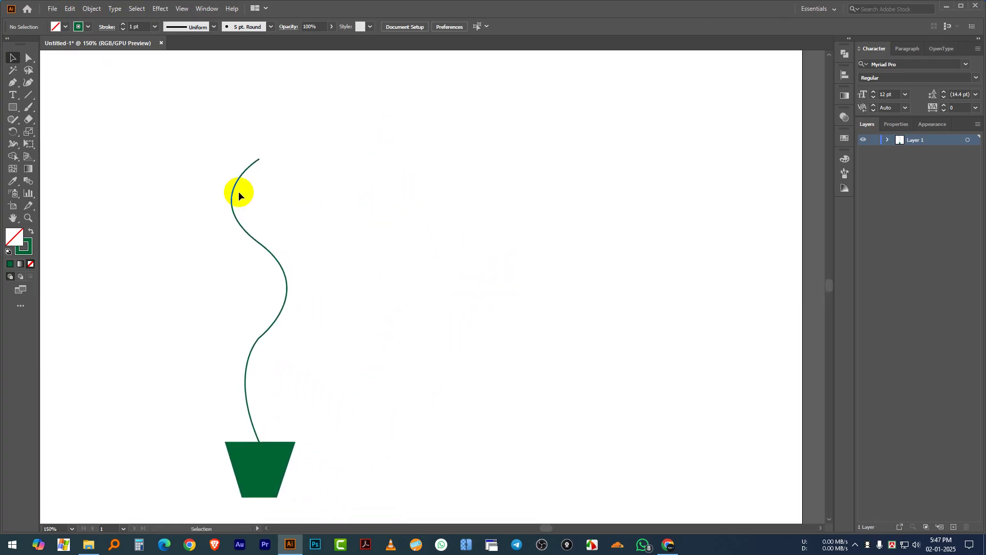
key(p)
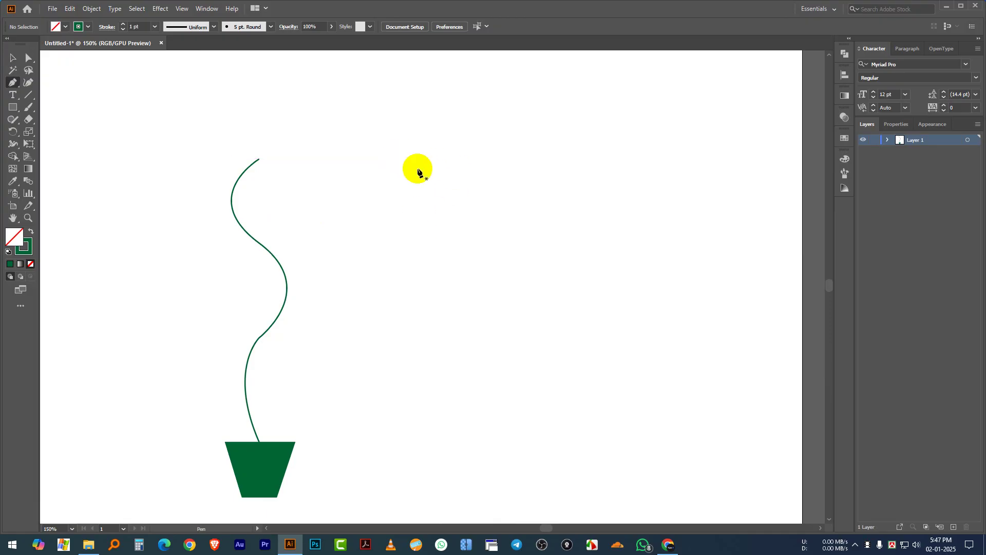
drag(408, 168, 407, 232)
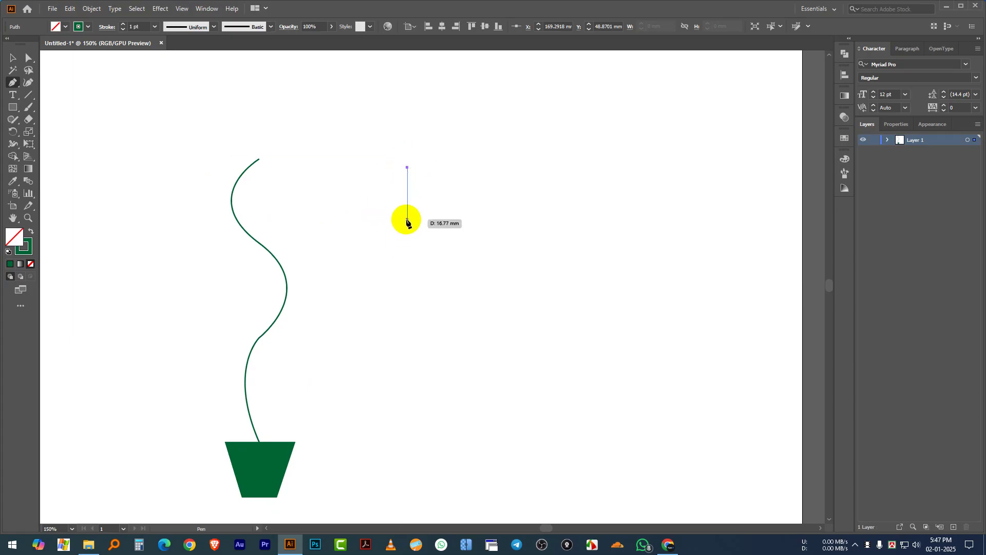
drag(407, 221, 408, 222)
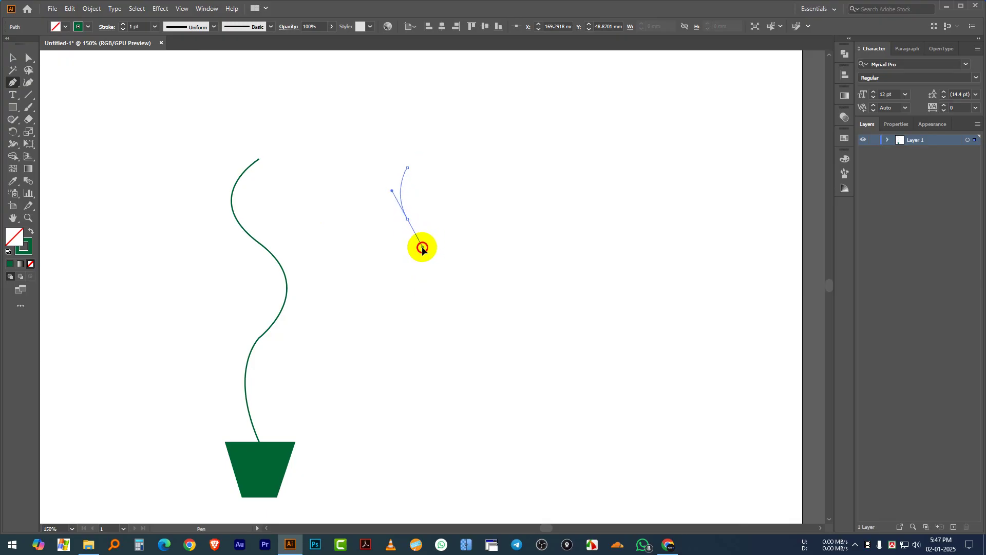
drag(423, 250, 430, 242)
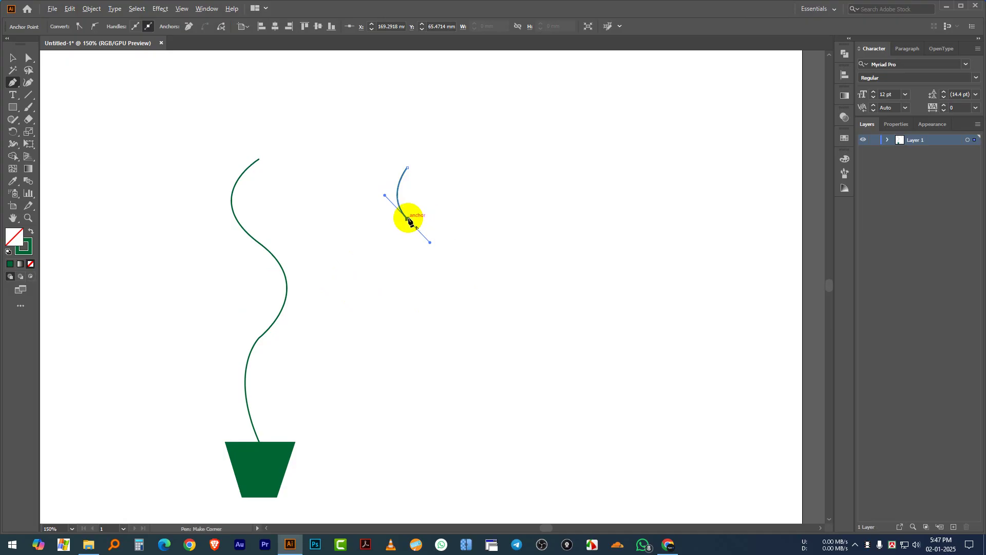
click(409, 221)
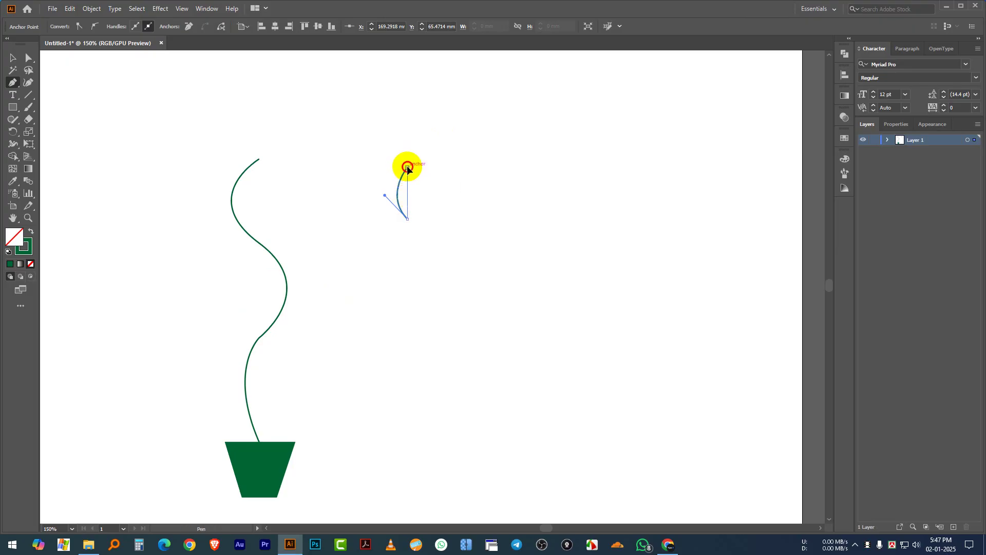
drag(407, 167, 387, 136)
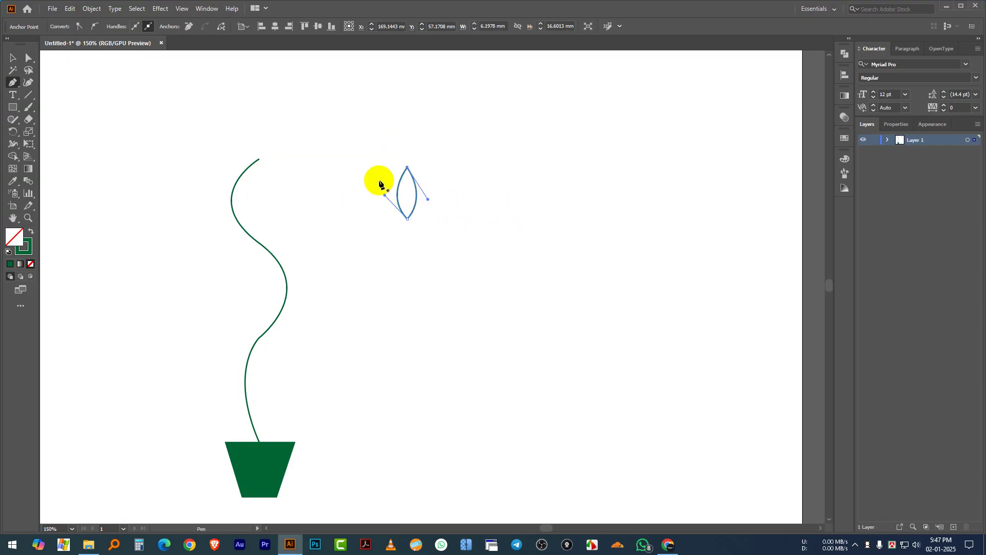
click(13, 58)
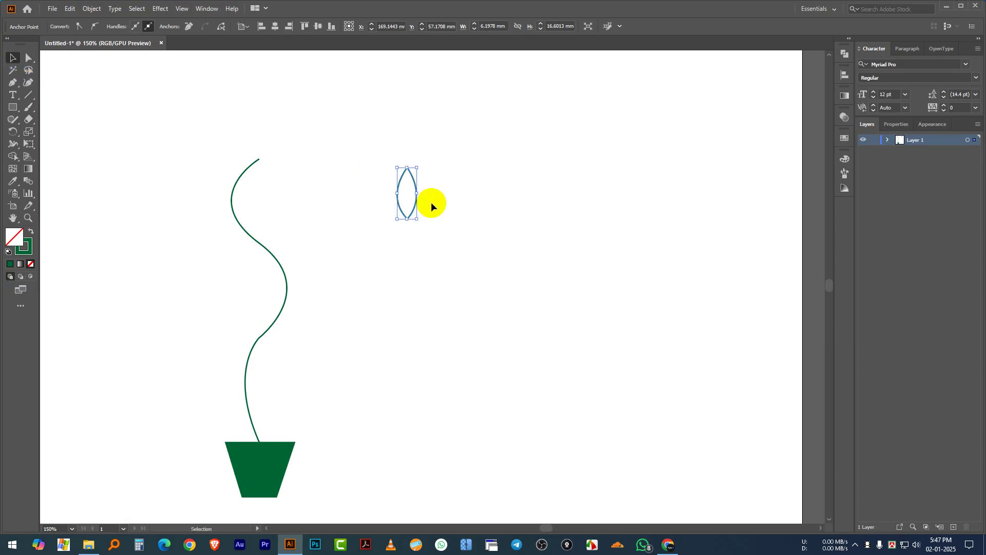
click(496, 240)
Set the leaf's stroke to None and fill it with the pot's dark green
drag(458, 149, 385, 253)
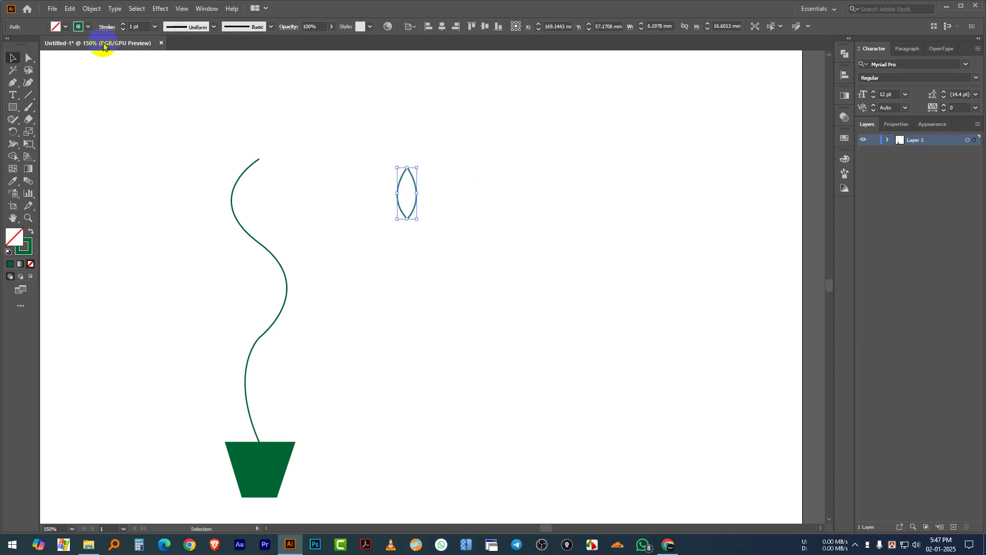
click(88, 31)
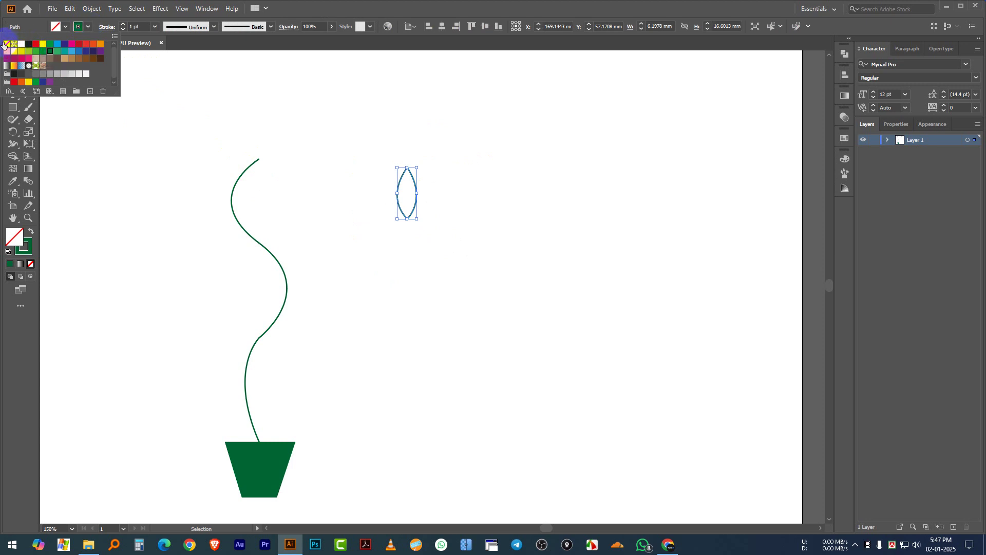
click(7, 45)
click(65, 28)
click(66, 29)
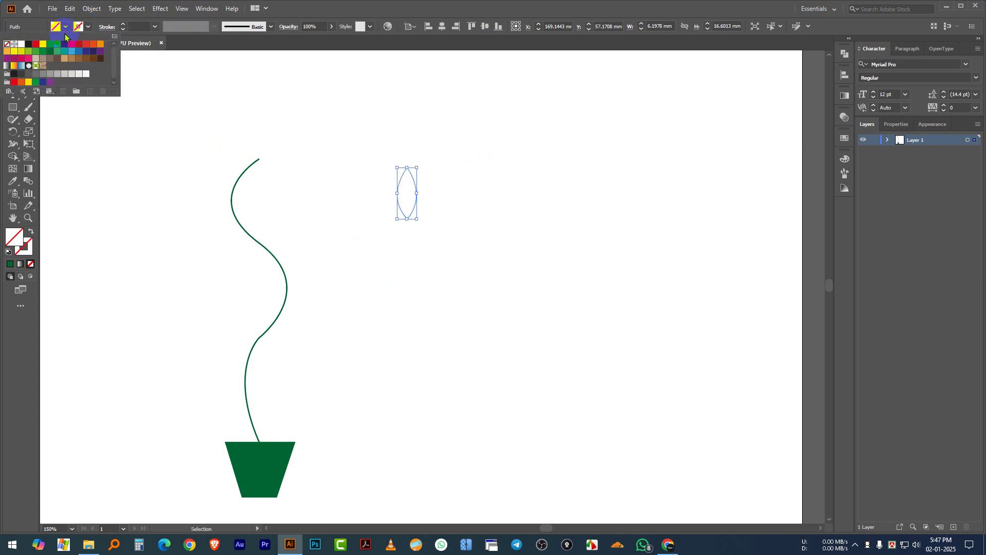
click(50, 51)
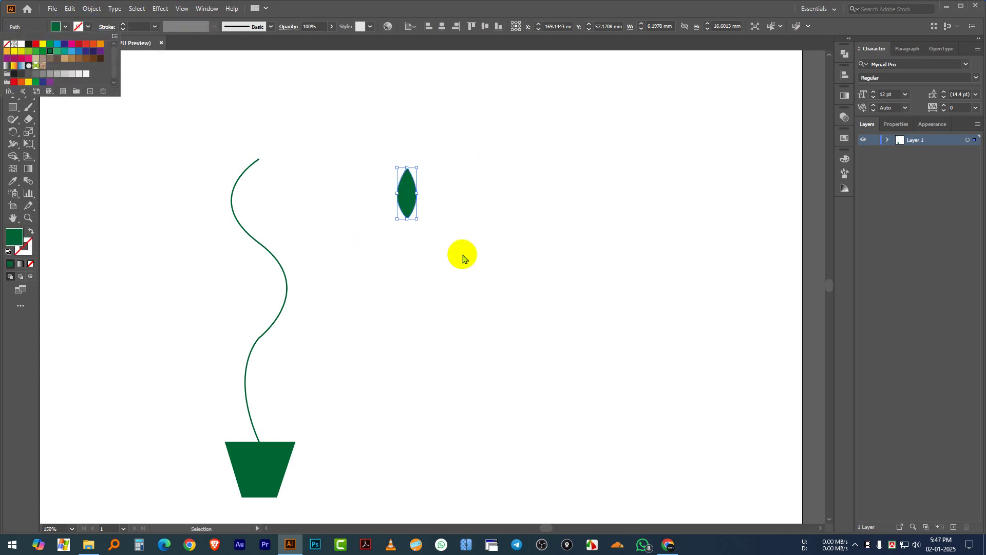
click(507, 238)
click(507, 237)
Move the green leaf a short distance horizontally toward the stem
scroll(431, 194, up, 1)
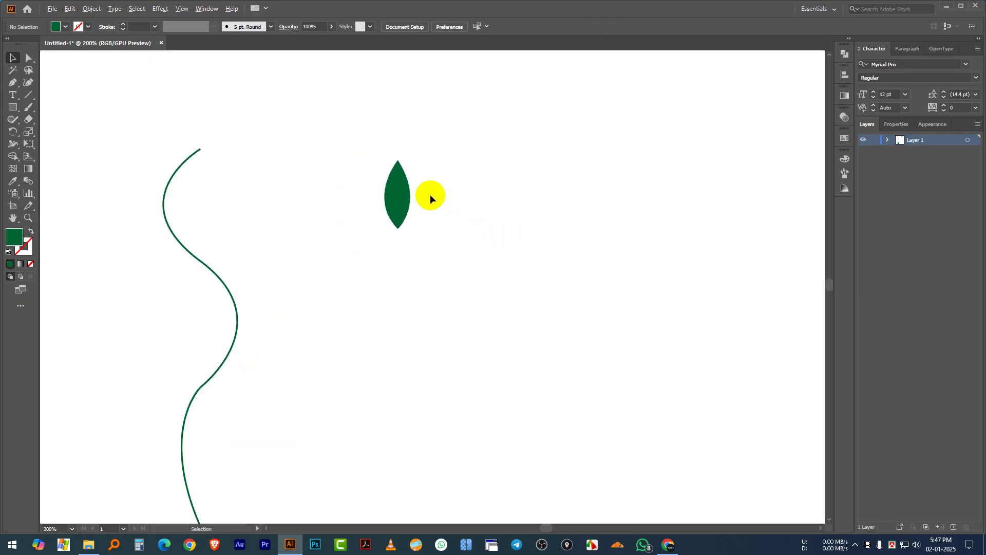
click(477, 242)
drag(396, 186, 370, 186)
click(520, 185)
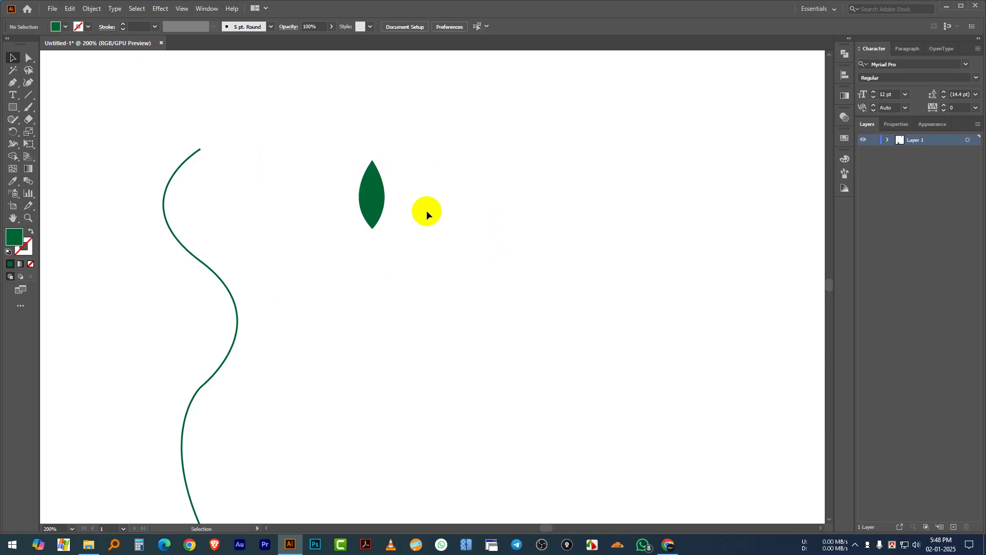
key(p)
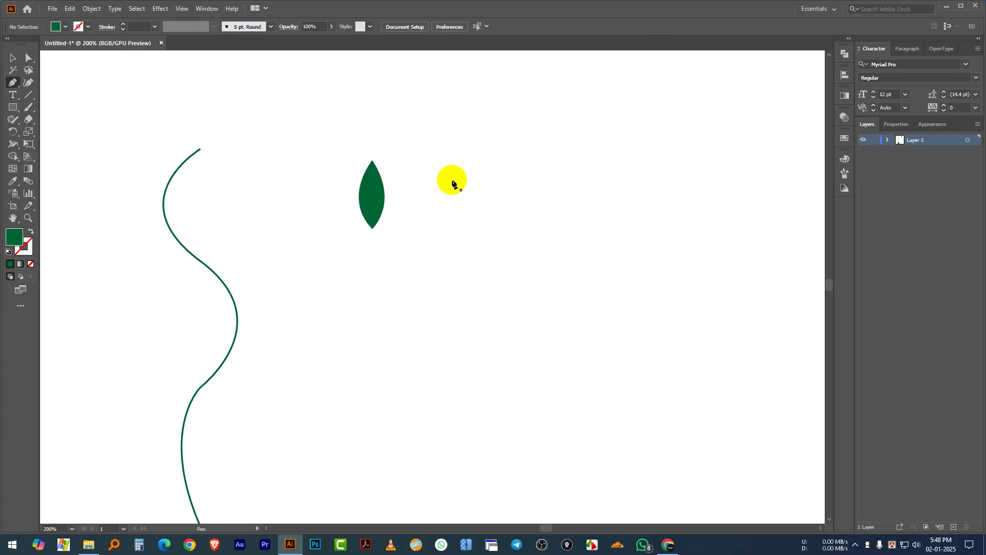
drag(455, 200, 456, 254)
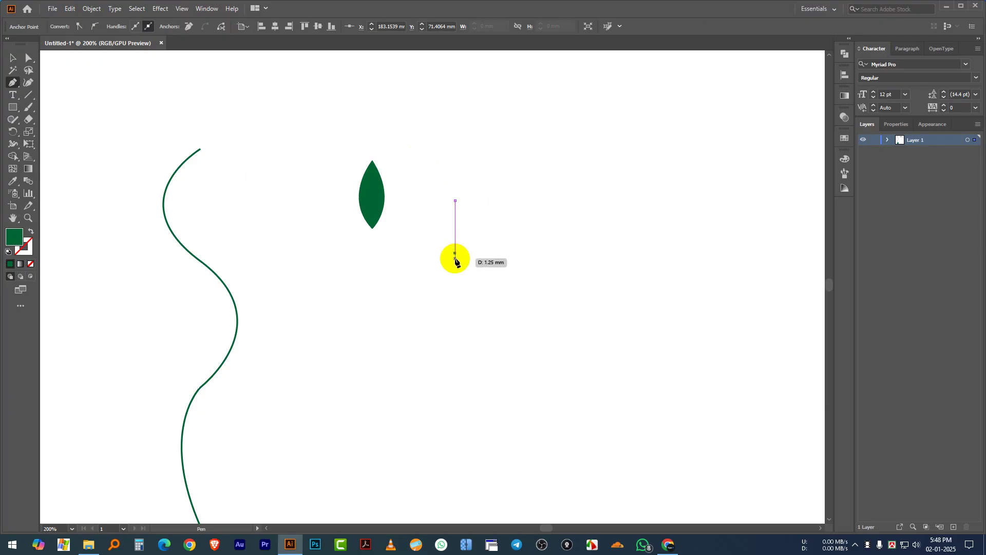
key(ctrl+z)
key(ctrl+z)
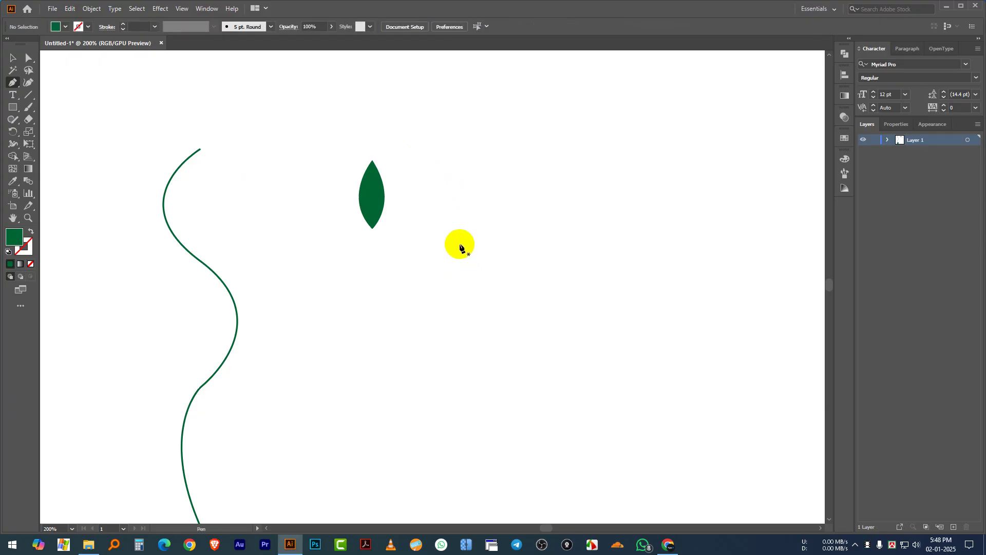
Draw a half leaf with the Pen tool beside the full leaf, about 2.5 mm wide and 12 mm tall, with its straight side facing away
drag(455, 200, 480, 269)
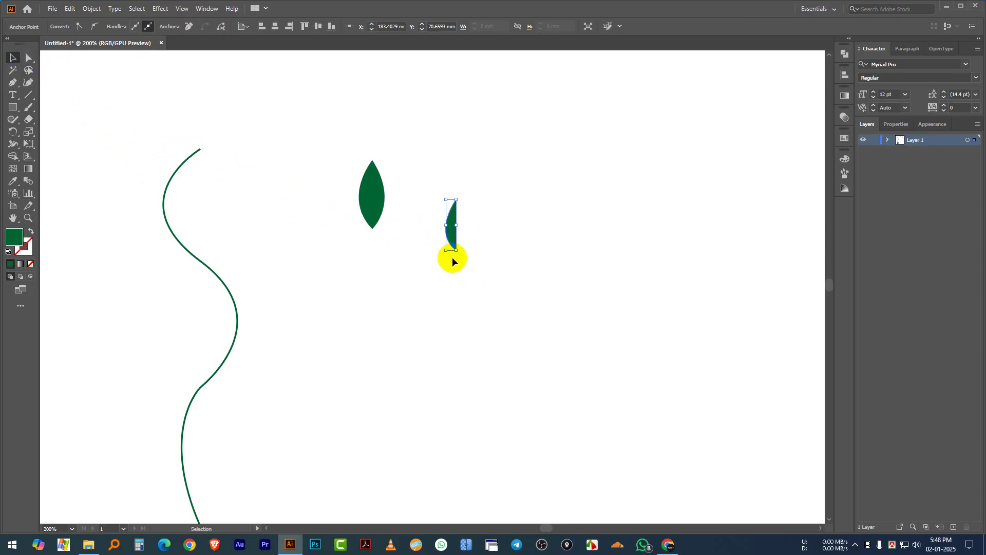
key(v)
click(445, 150)
scroll(448, 232, up, 3)
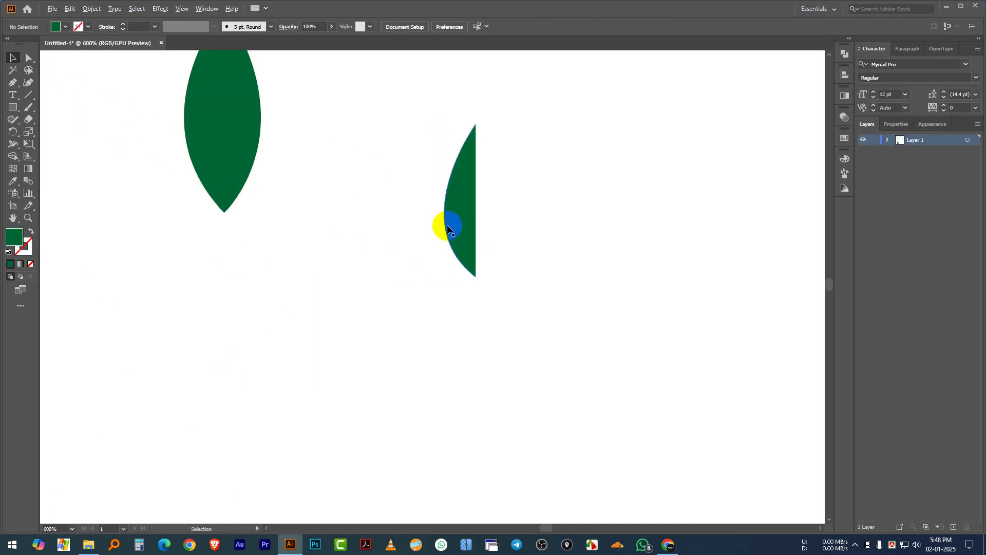
scroll(448, 227, down, 2)
click(458, 212)
click(519, 214)
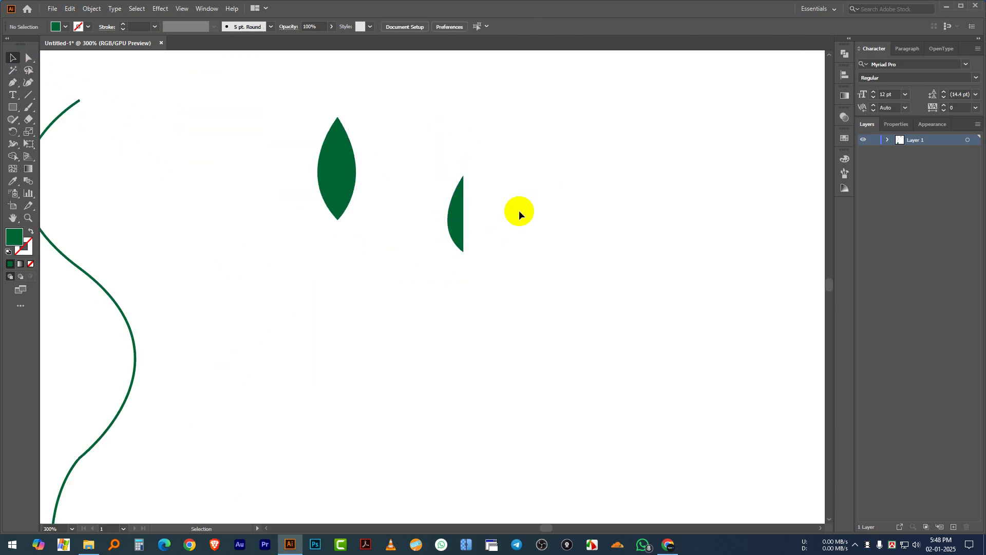
drag(456, 220, 511, 220)
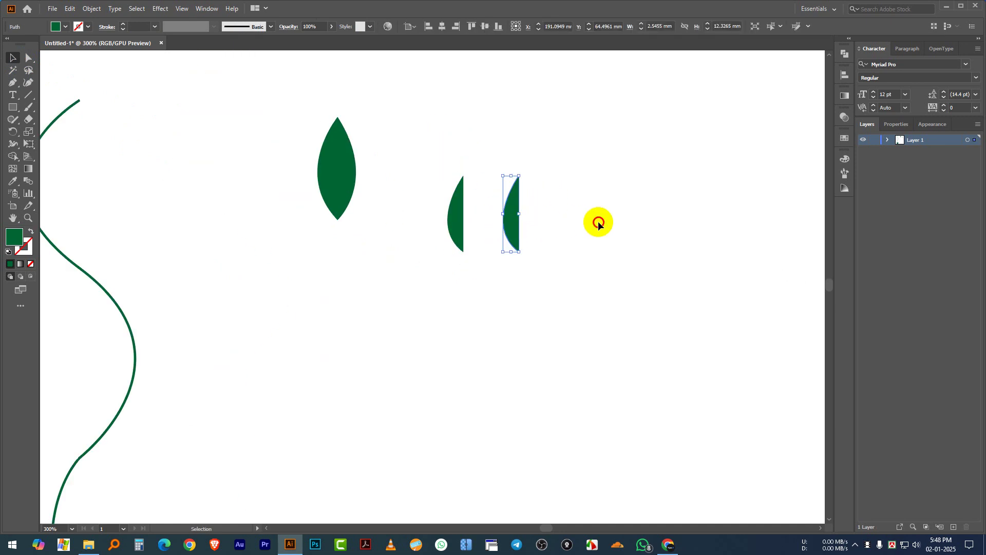
click(596, 207)
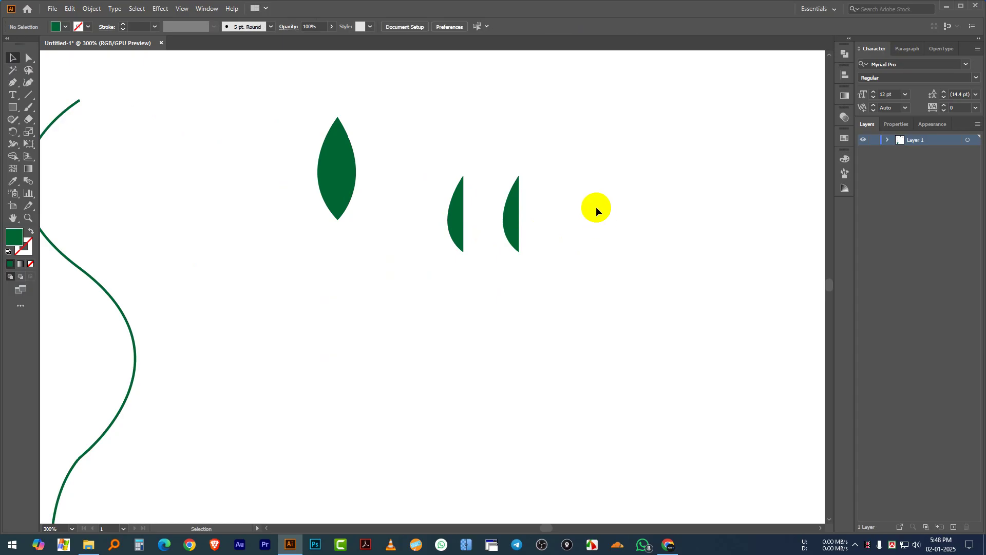
click(461, 222)
drag(460, 223, 558, 220)
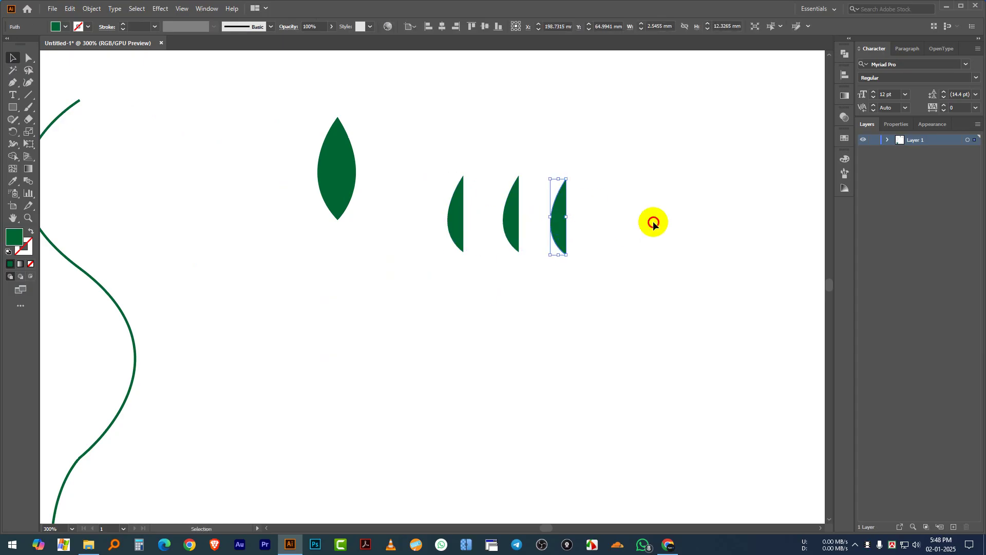
key(ctrl+z)
key(ctrl+z)
click(562, 239)
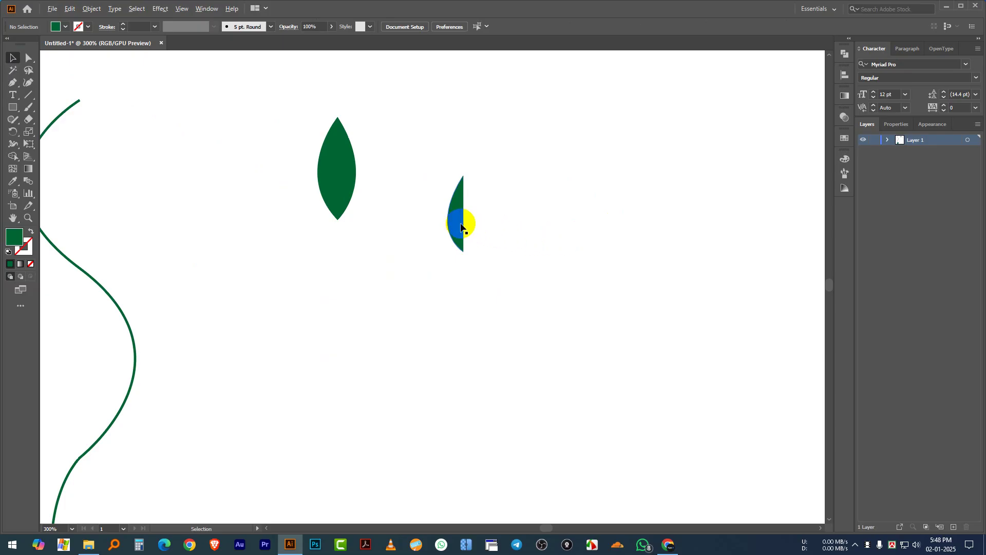
Duplicate the half leaf horizontally, a short distance beside its straight side
drag(461, 225, 529, 225)
click(541, 236)
click(520, 221)
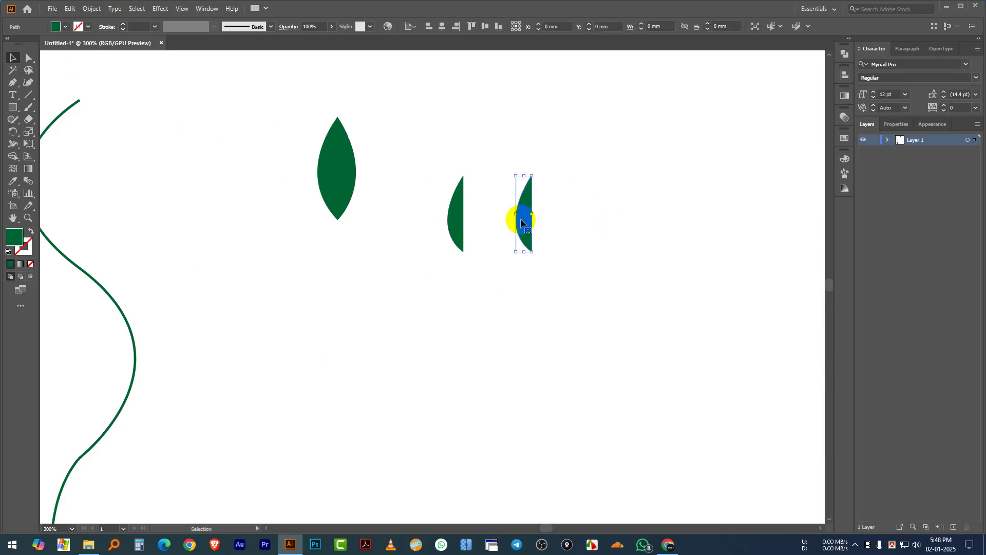
Reflect the half-leaf copy across the vertical axis and join its straight side to the original half's straight side
right_click(520, 219)
mouse_move(566, 383)
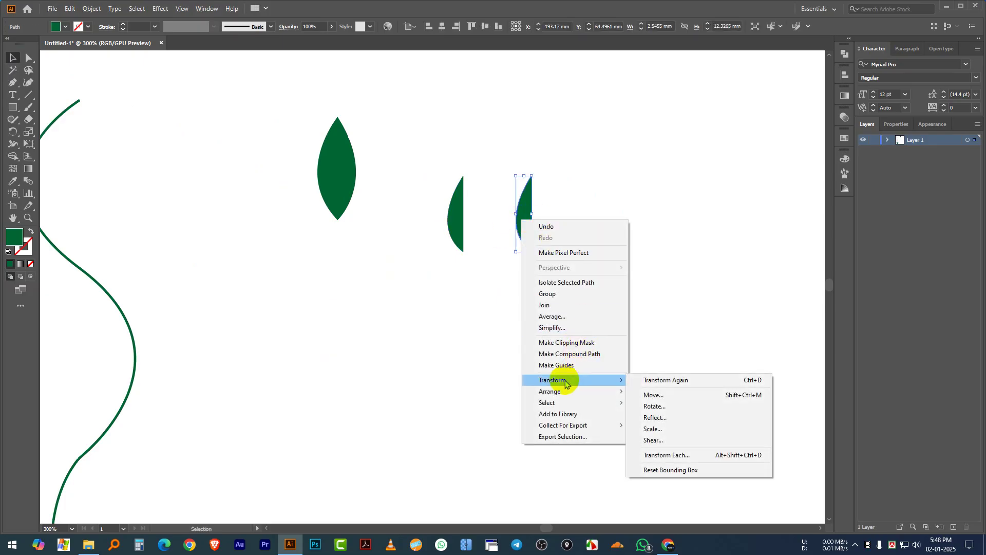
click(674, 419)
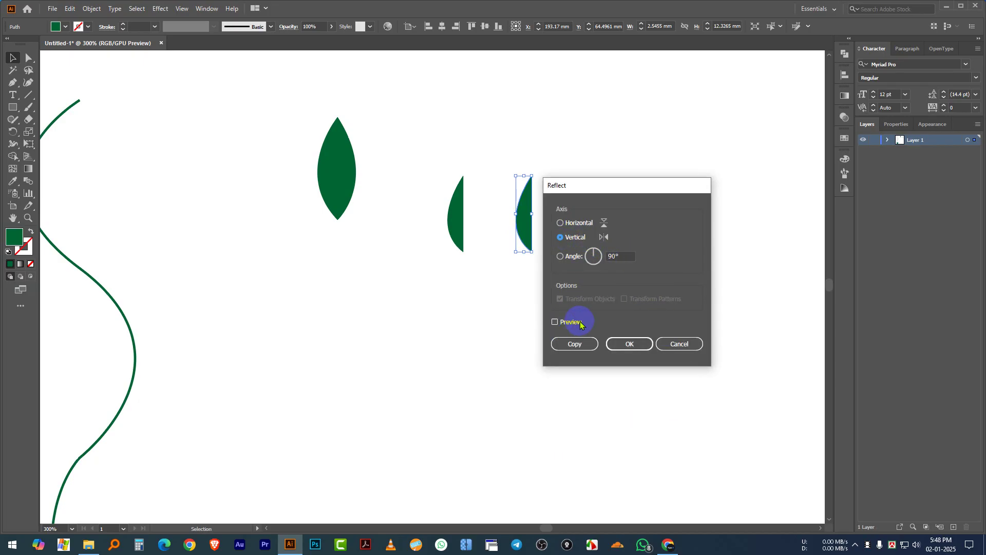
click(560, 322)
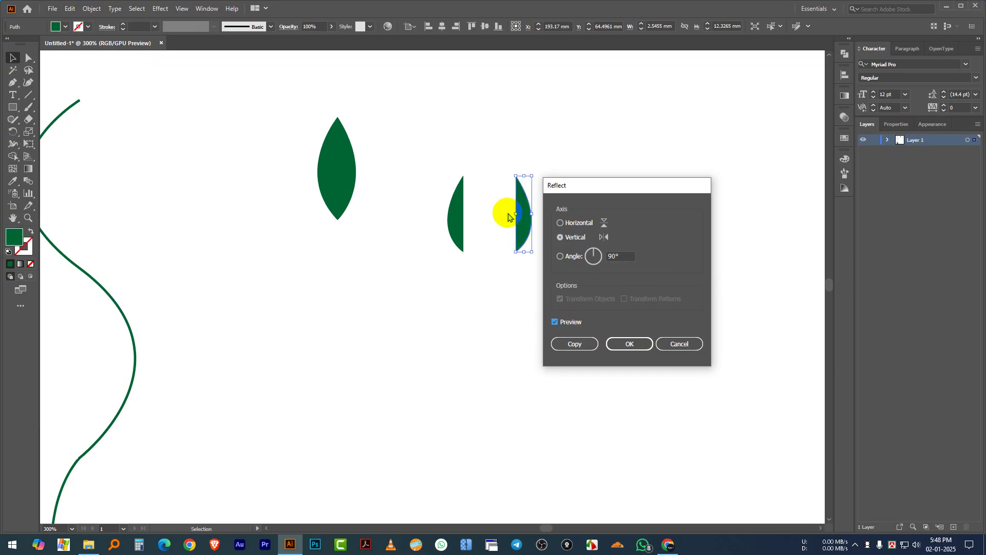
click(638, 344)
click(594, 325)
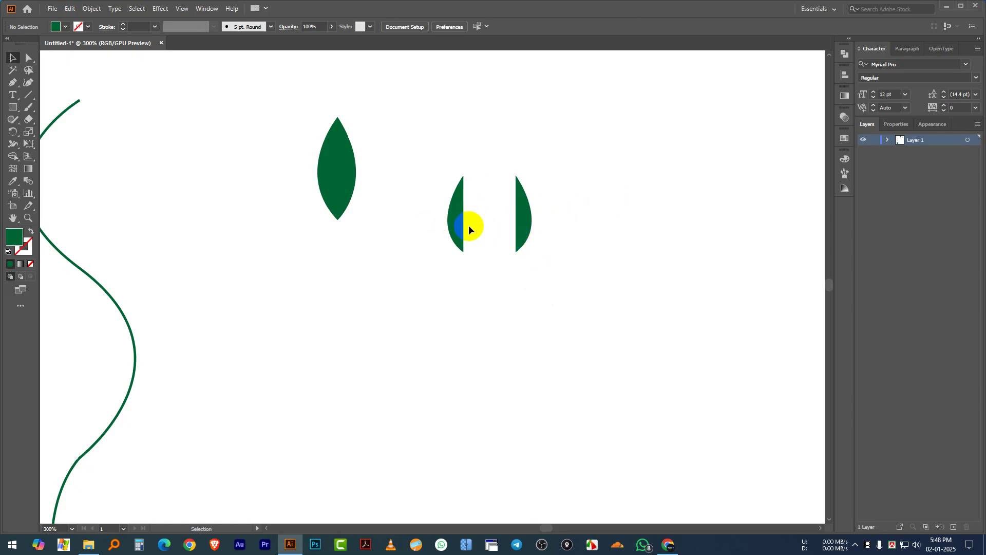
drag(517, 222, 475, 225)
click(535, 220)
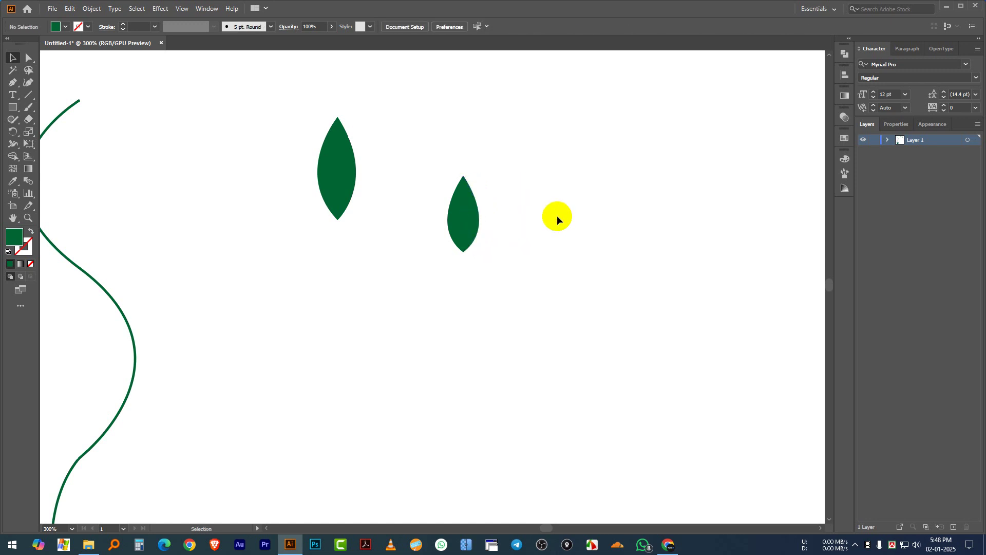
Select both halves of the smaller leaf, apply Join, and group them
scroll(452, 229, up, 1)
scroll(452, 229, up, 2)
scroll(452, 229, down, 2)
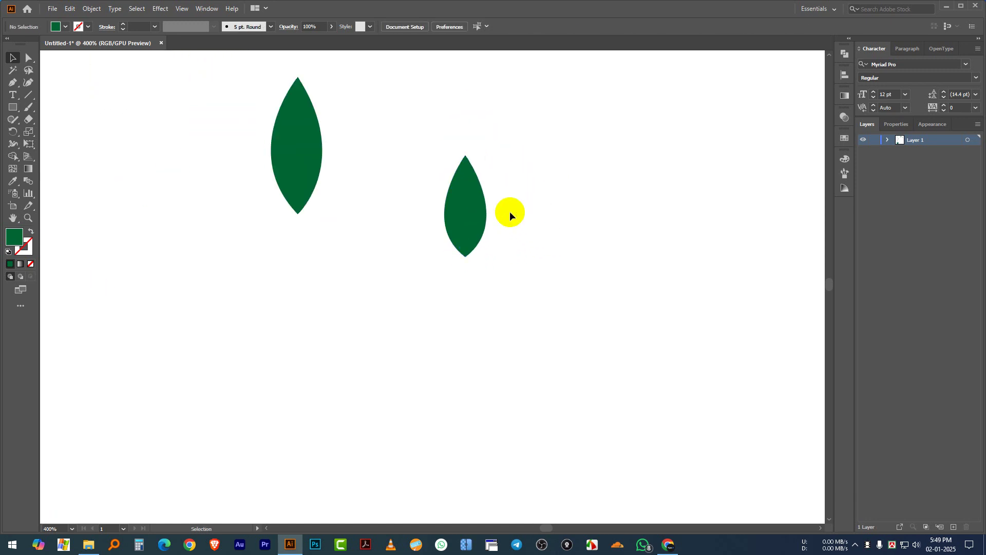
drag(557, 156, 400, 303)
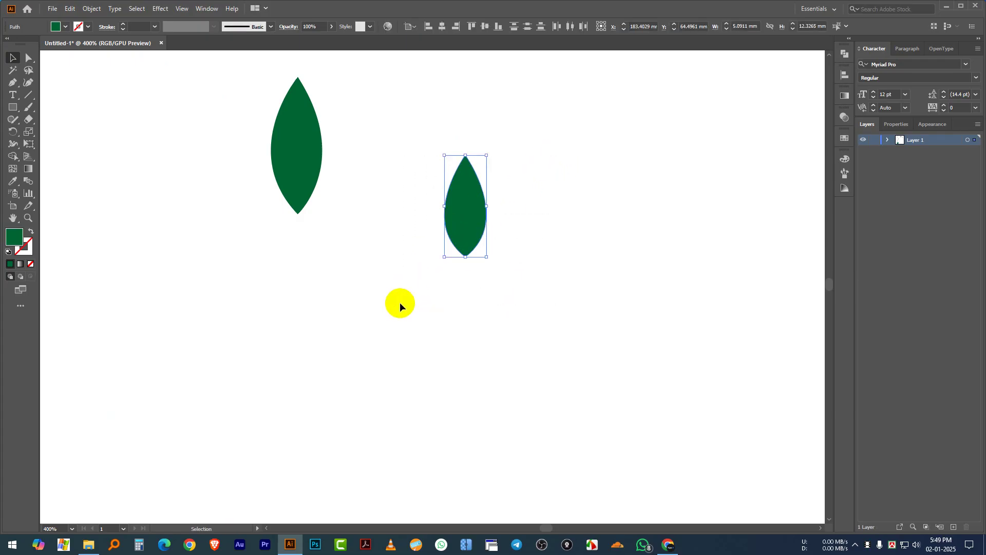
key(ctrl+j)
click(169, 12)
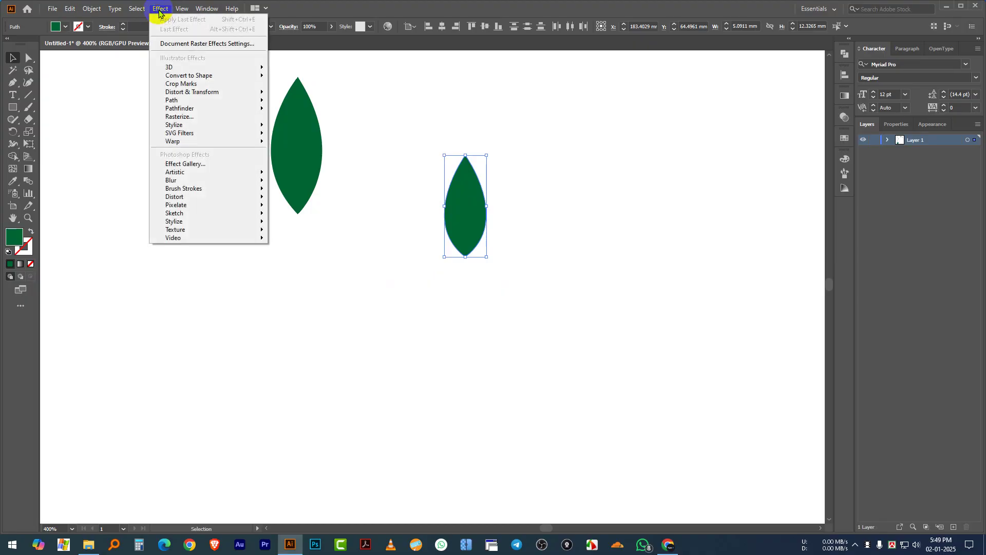
mouse_move(140, 11)
mouse_move(95, 9)
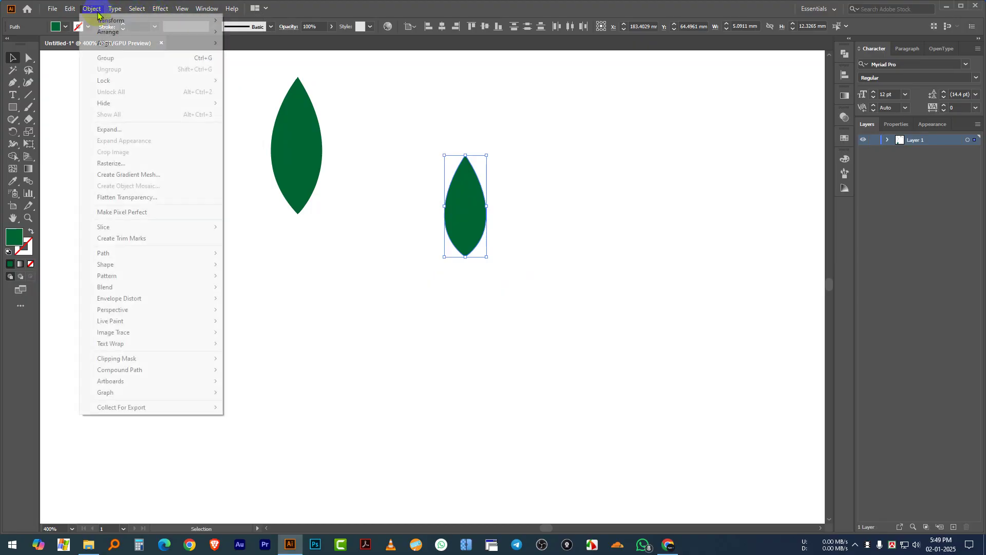
click(135, 58)
click(534, 188)
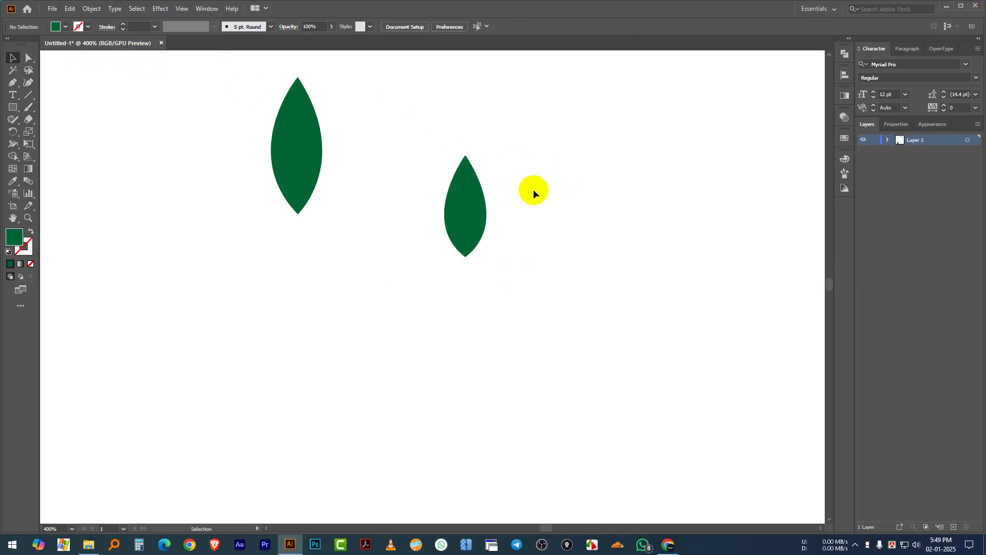
click(467, 195)
click(593, 173)
Move the smaller grouped leaf downward, bring the larger leaf near the stem, and scale it to about 4.3 mm wide and 11.4 mm tall
scroll(594, 173, down, 1)
scroll(594, 174, down, 1)
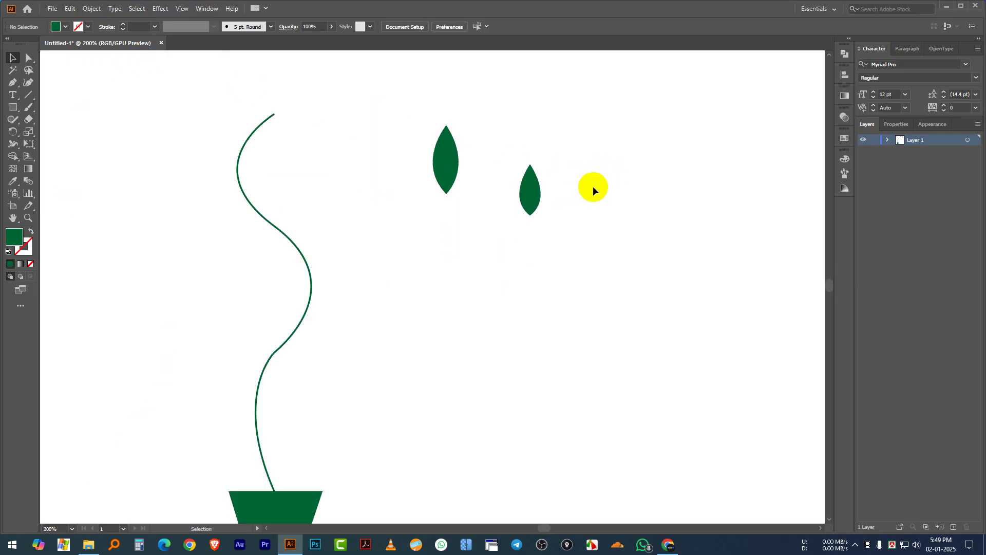
click(441, 144)
drag(527, 189, 507, 249)
drag(455, 162, 369, 172)
drag(373, 205, 366, 191)
click(331, 90)
drag(336, 136, 418, 228)
scroll(417, 226, up, 2)
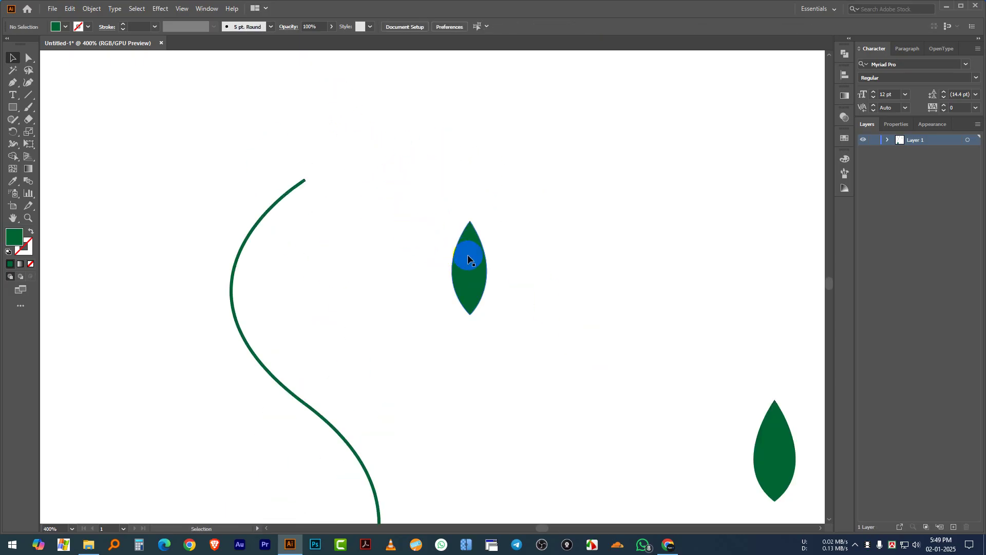
Move the scaled leaf next to the stem's upper tip and rotate it clockwise until it slants outward and slightly upward
drag(469, 259, 373, 155)
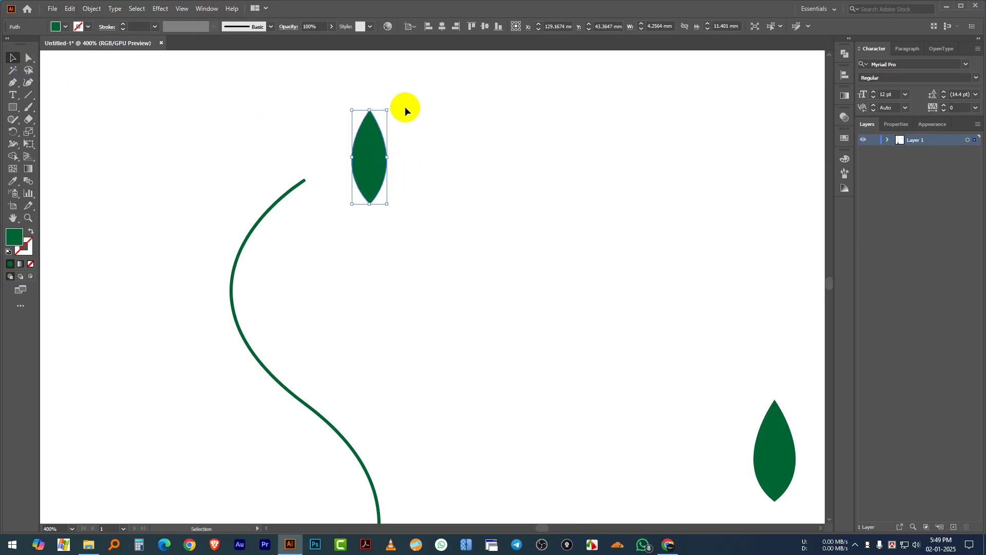
drag(392, 106, 431, 162)
click(436, 175)
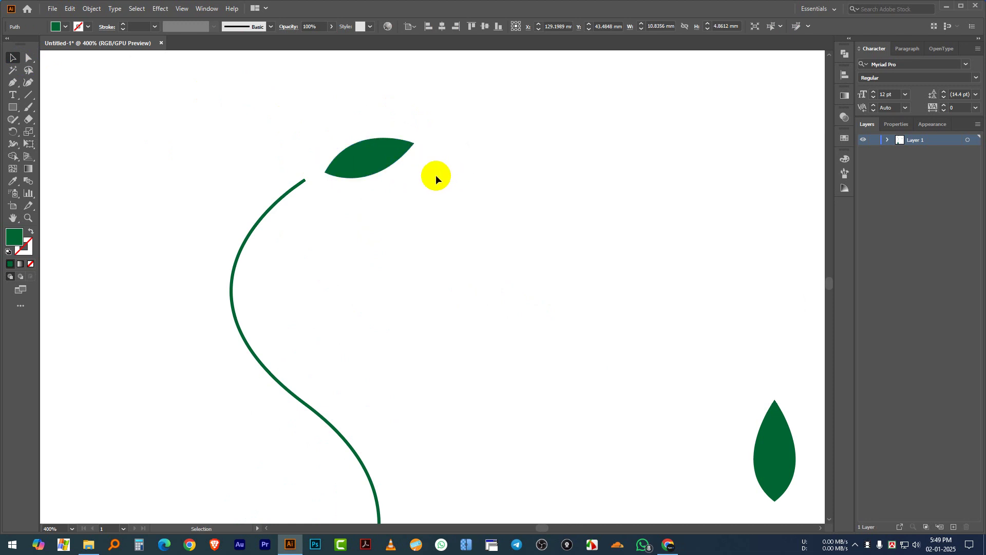
scroll(362, 156, up, 2)
Attach the slanted leaf's base to the stem tip and place a duplicate on the stem just below it
drag(371, 160, 331, 230)
scroll(414, 199, down, 1)
scroll(369, 201, down, 2)
click(375, 193)
click(494, 264)
click(407, 267)
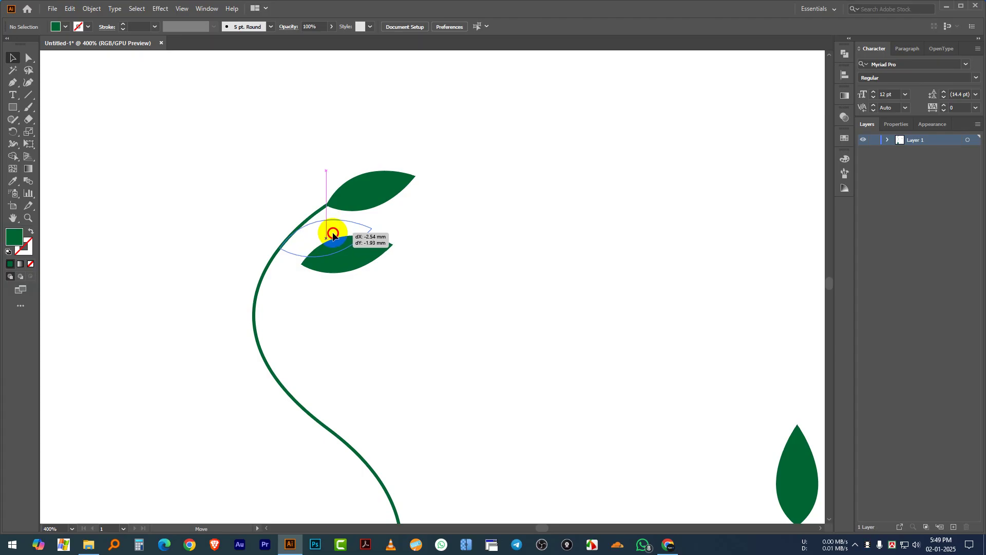
click(437, 237)
Place a third slanted leaf lower on the stem's upper curve and another copy on the stem's opposite side
scroll(434, 214, down, 1)
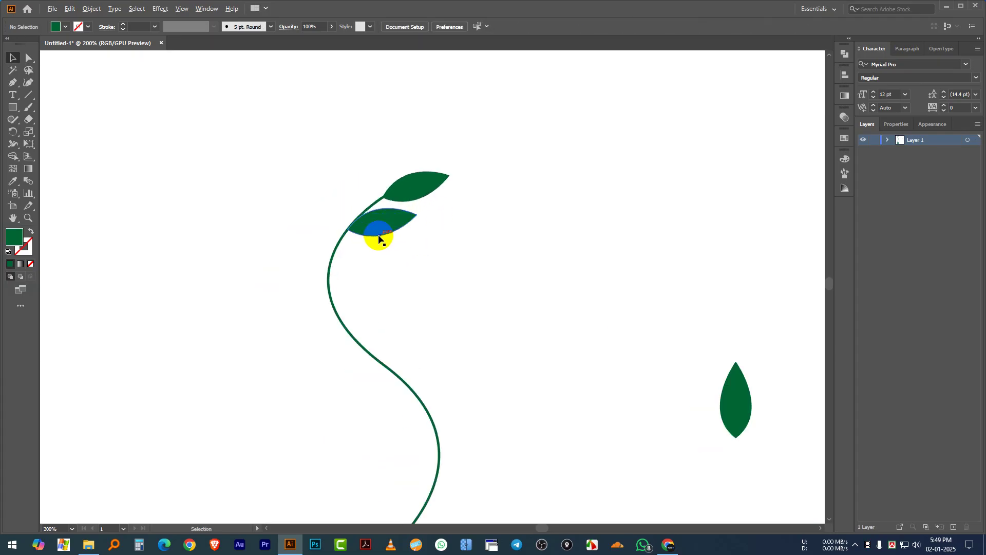
drag(378, 237, 324, 172)
click(473, 256)
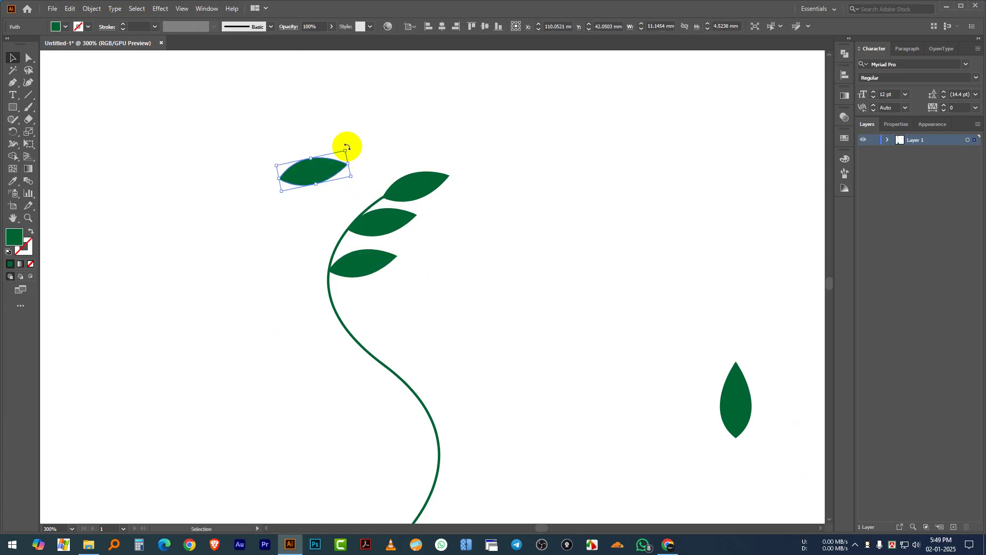
Rotate the opposite-side leaf to nearly upright and attach its base to the stem just below the tip
drag(347, 147, 302, 105)
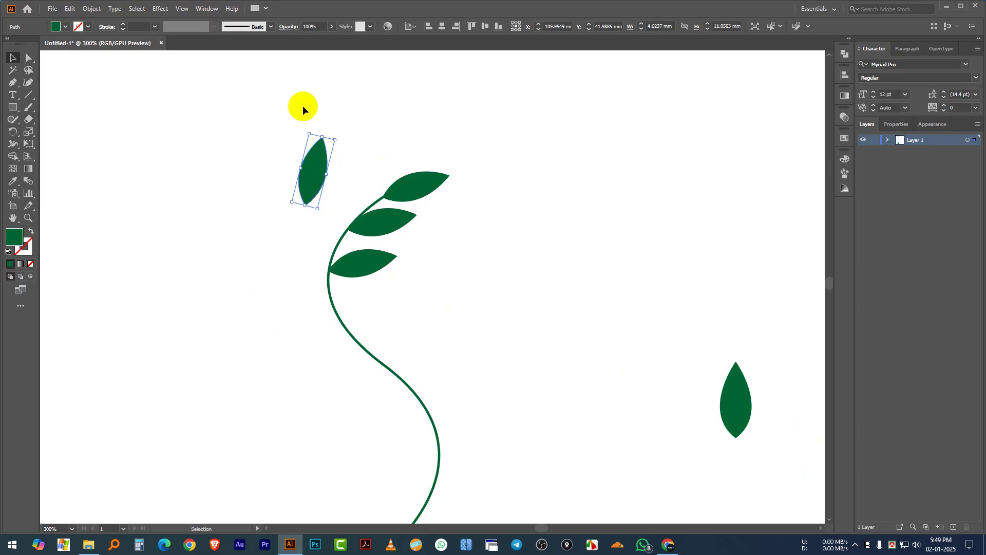
drag(310, 182, 359, 199)
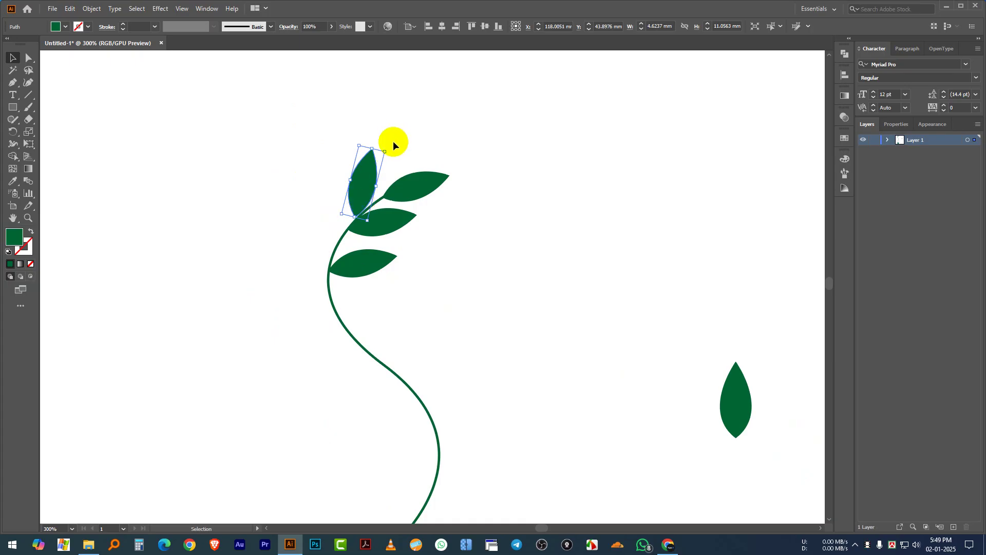
drag(390, 148, 374, 163)
click(418, 121)
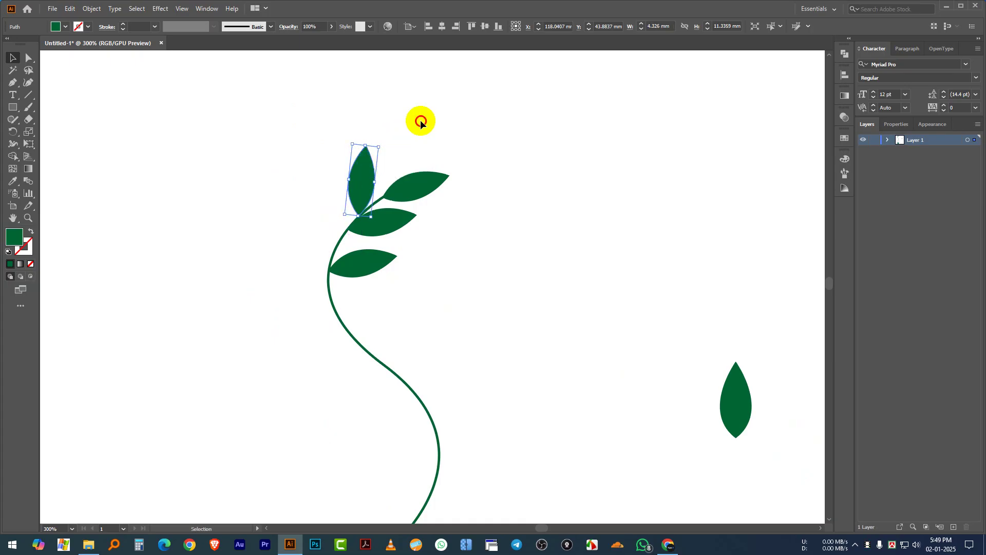
scroll(374, 187, up, 3)
click(340, 214)
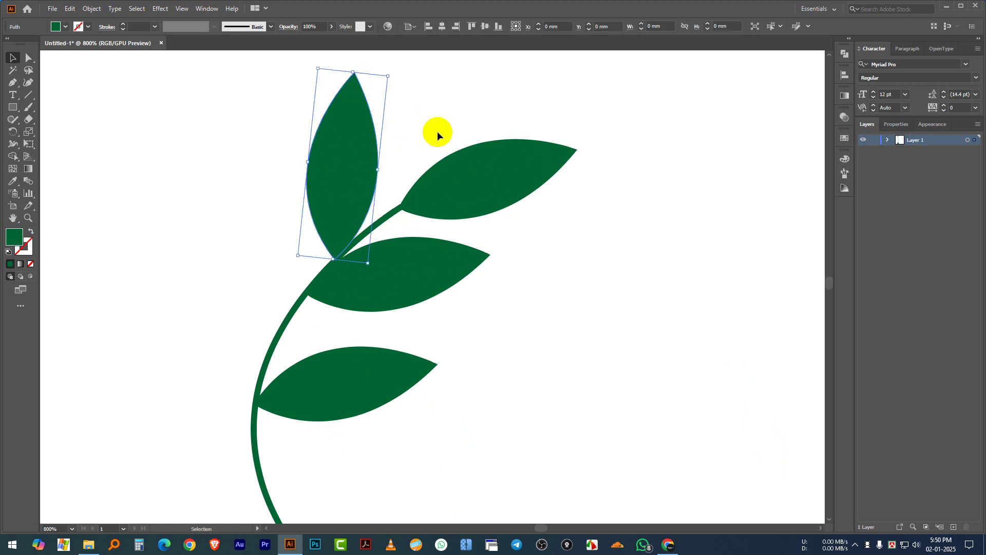
Duplicate the upright leaf farther down the stem's left side, tilt it outward, and attach its base to the stem
scroll(444, 112, down, 3)
click(444, 113)
drag(416, 134, 375, 165)
mouse_move(363, 126)
mouse_down()
mouse_move(346, 128)
mouse_move(352, 136)
mouse_up()
click(326, 181)
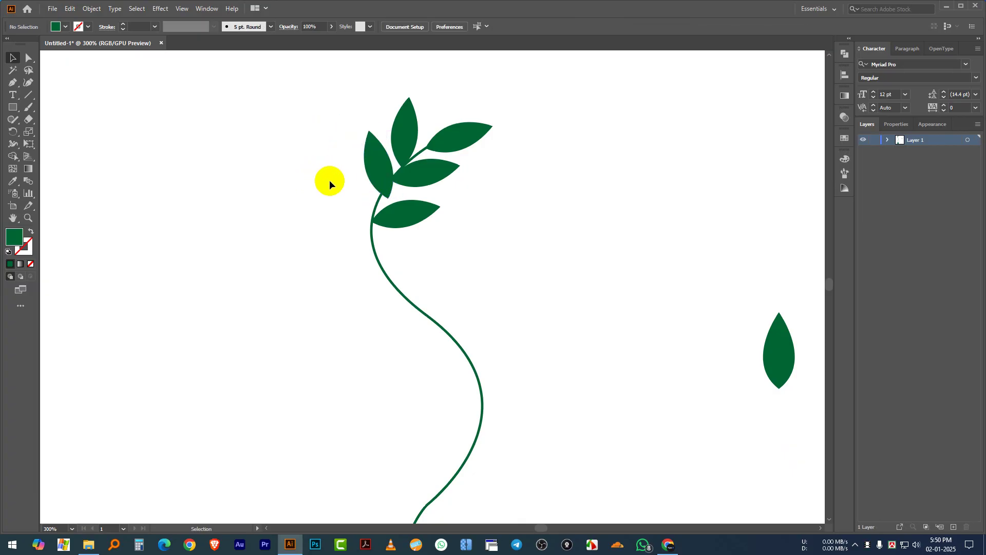
drag(377, 167, 368, 165)
click(355, 209)
scroll(374, 203, up, 1)
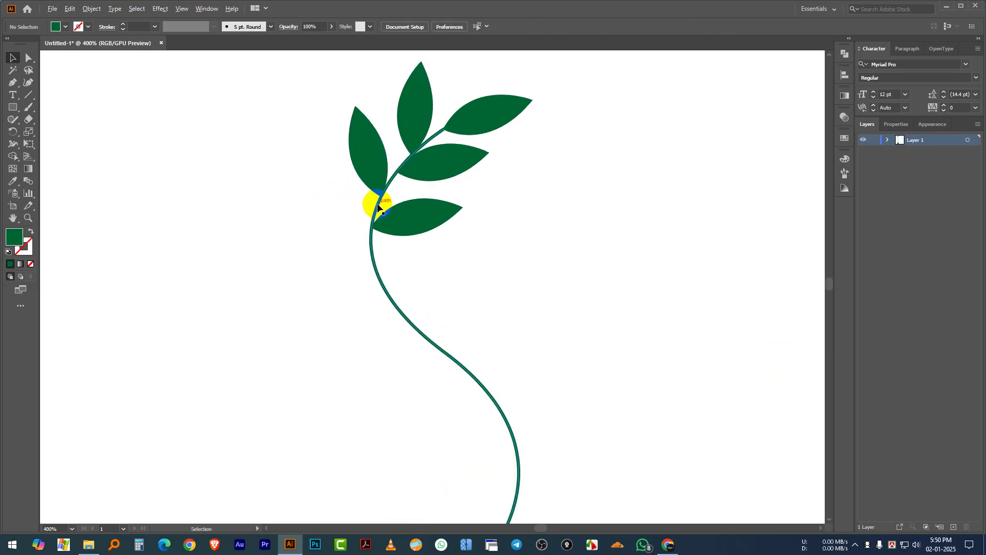
scroll(458, 192, down, 1)
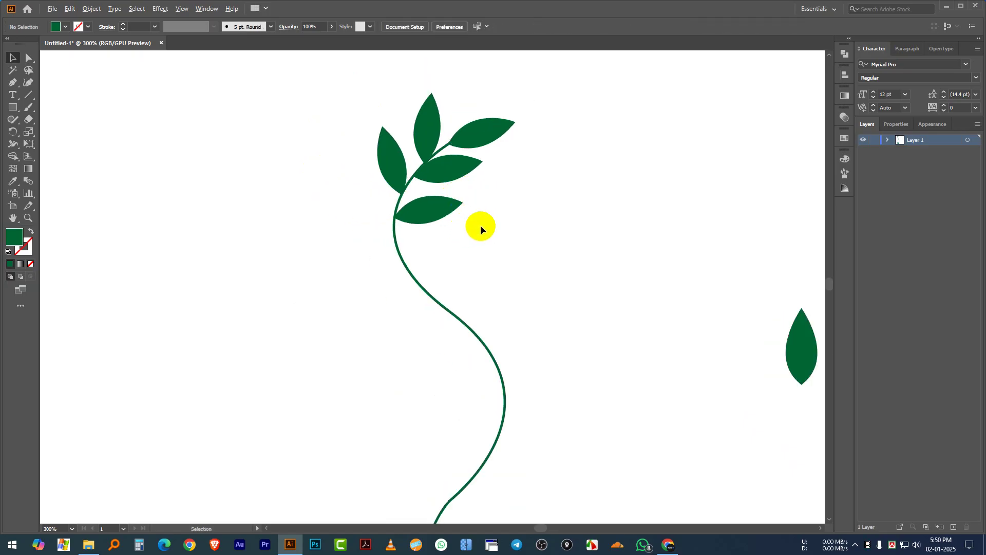
Duplicate the lowest left-side leaf below itself, rotate it farther outward, and attach its base to the stem
scroll(480, 250, down, 1)
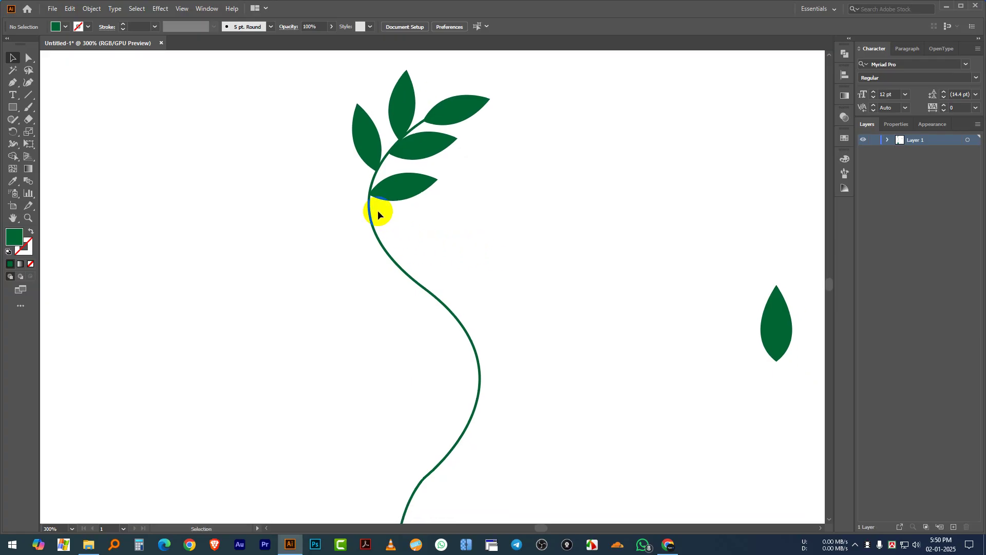
scroll(472, 219, down, 1)
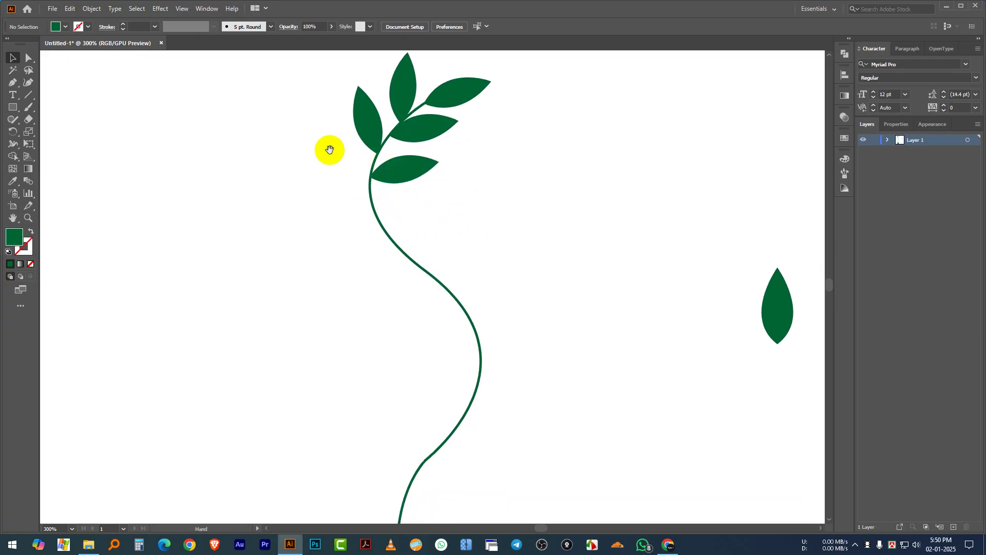
scroll(359, 145, down, 1)
drag(371, 117, 316, 180)
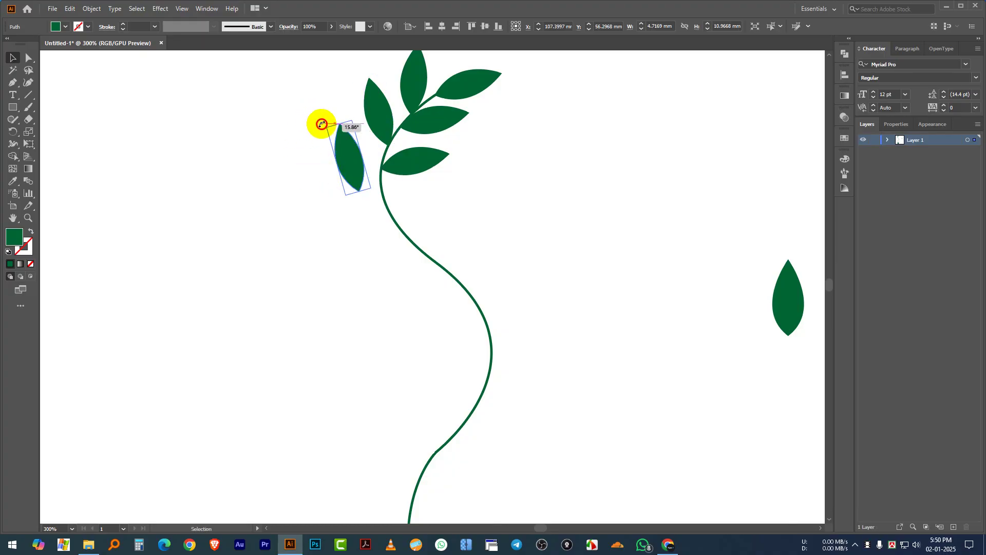
drag(321, 124, 306, 143)
click(304, 186)
drag(362, 171, 366, 177)
drag(368, 180, 369, 181)
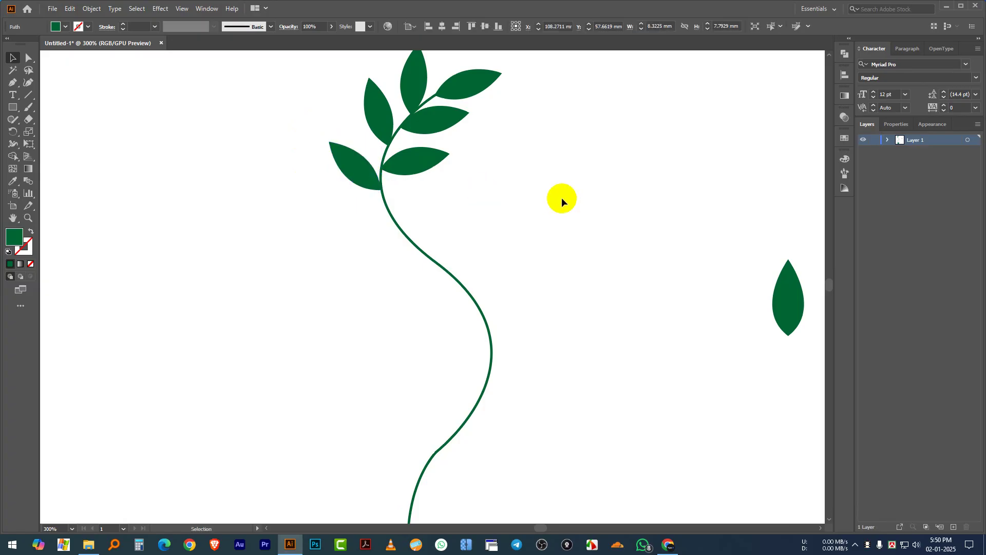
Duplicate the lowest right-side leaf farther down the stem, rotate it slightly upward, and attach its base to the stem
scroll(397, 187, down, 4)
scroll(418, 215, up, 2)
scroll(417, 205, down, 3)
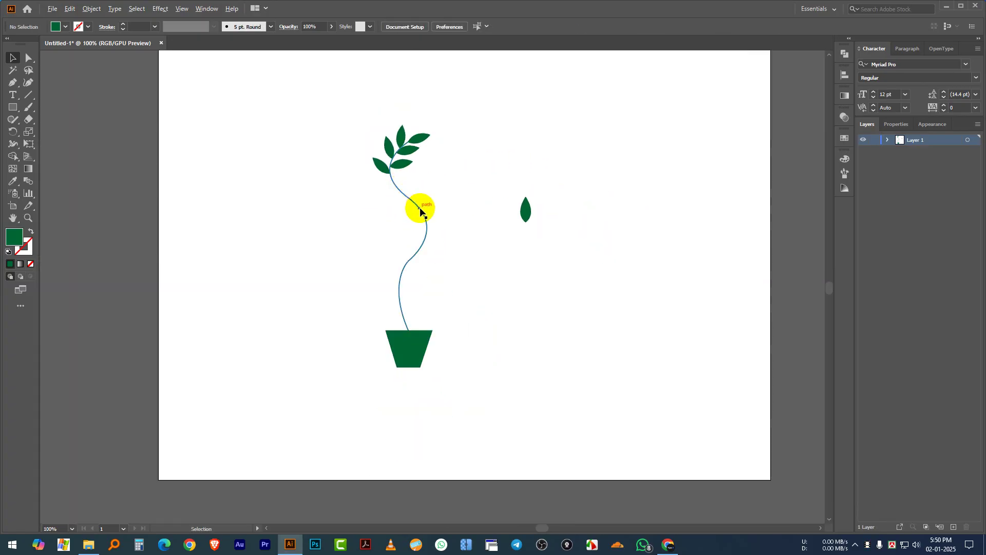
scroll(418, 205, up, 2)
scroll(415, 204, down, 3)
scroll(417, 245, up, 2)
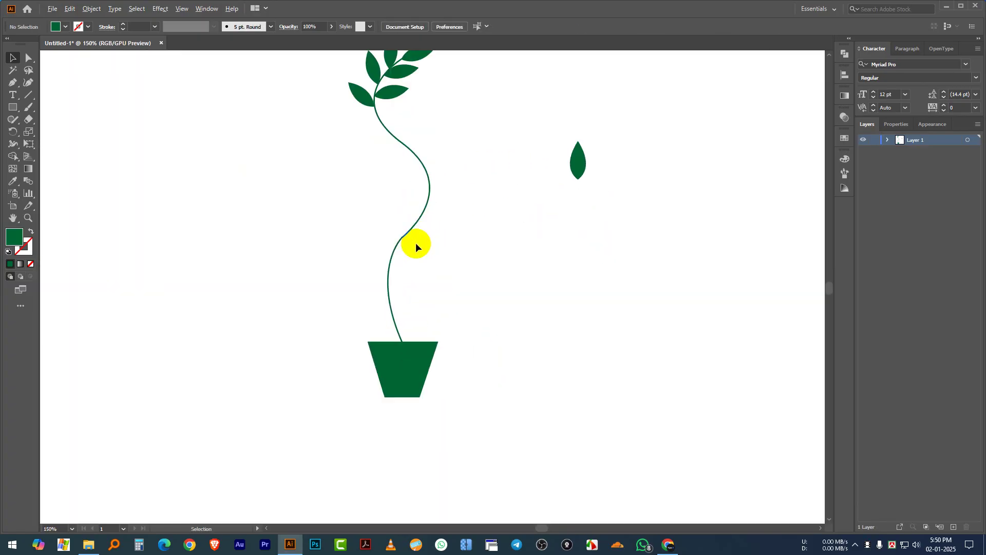
drag(461, 149, 411, 213)
scroll(337, 189, up, 2)
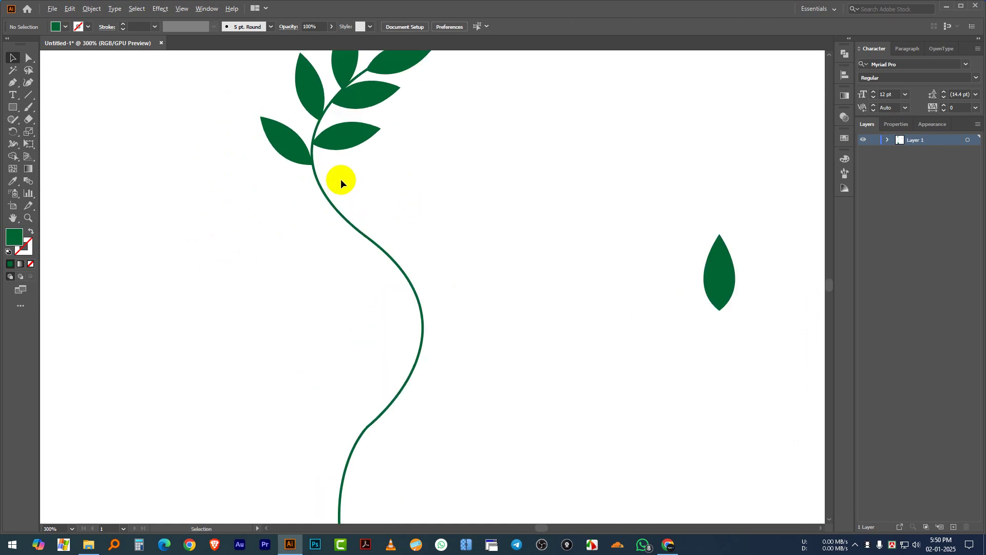
drag(347, 151, 391, 153)
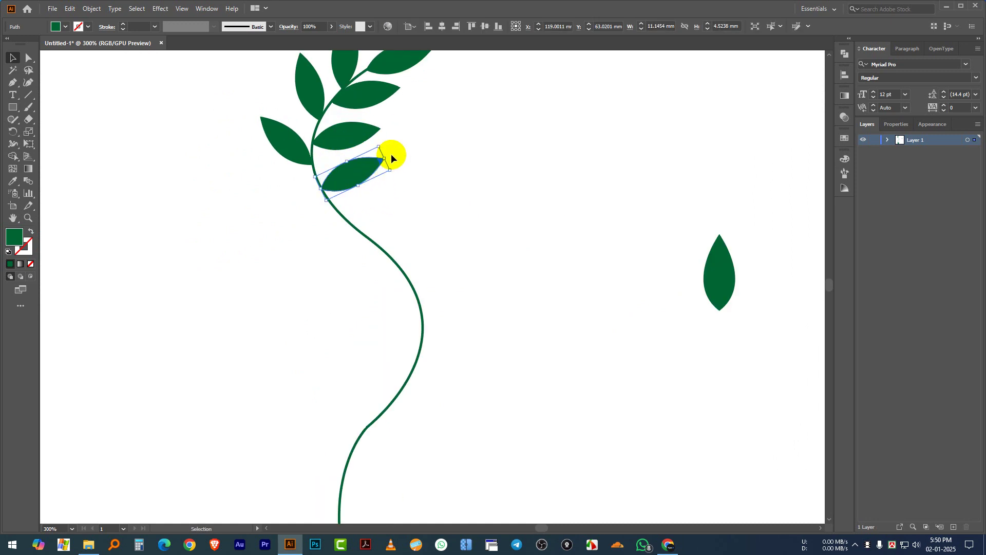
click(440, 193)
Duplicate the lowest left-side leaf below itself, rotate it closer to horizontal, and move its base to the stem
drag(298, 171, 290, 200)
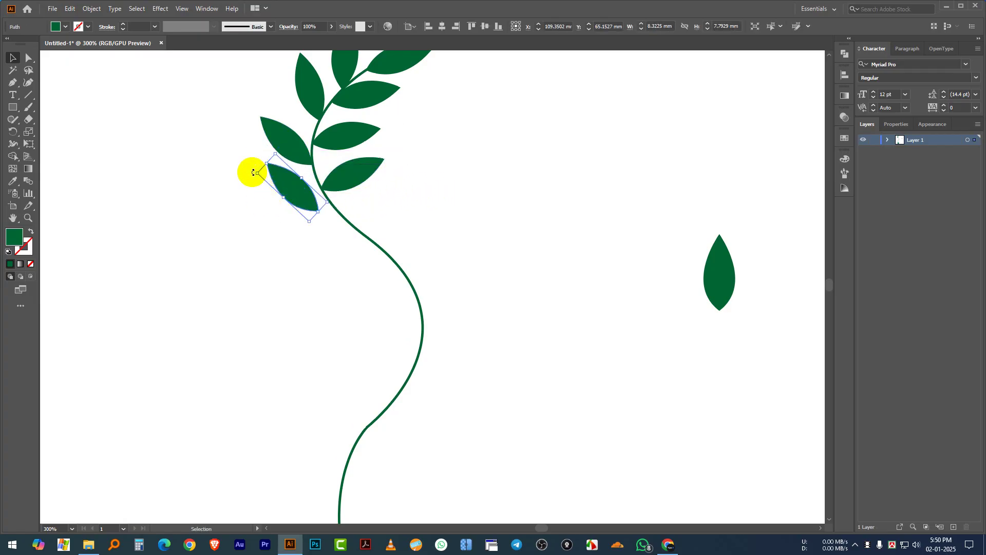
drag(252, 173, 305, 206)
click(276, 236)
click(250, 199)
click(281, 188)
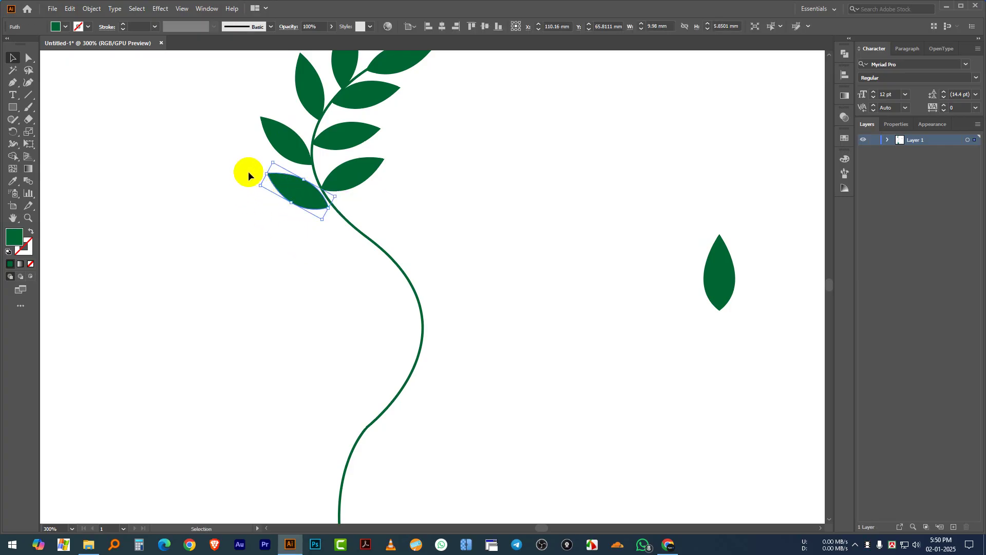
Rotate the lowest left-side leaf closer to horizontal and attach its base to the stem
drag(257, 185, 253, 211)
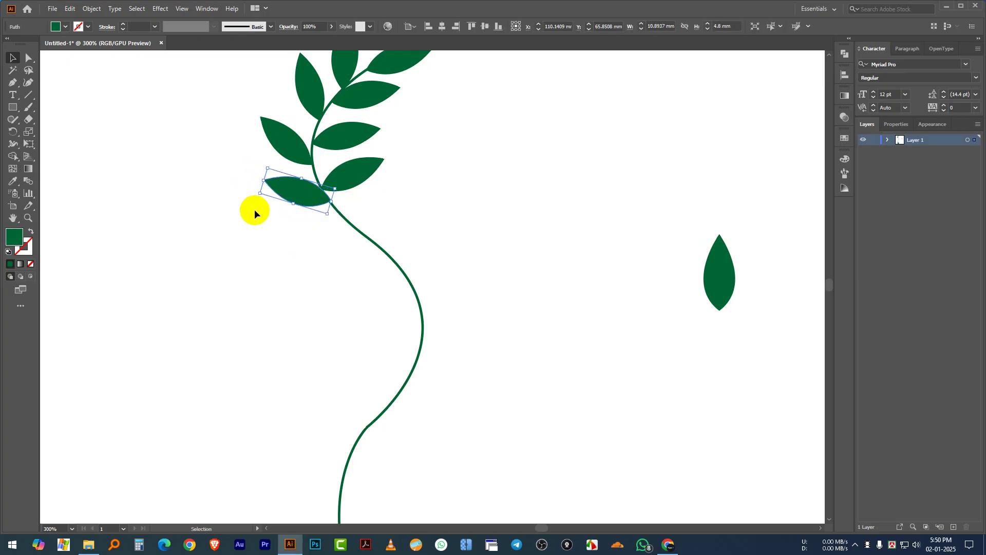
click(294, 220)
scroll(294, 205, up, 3)
drag(321, 197, 338, 159)
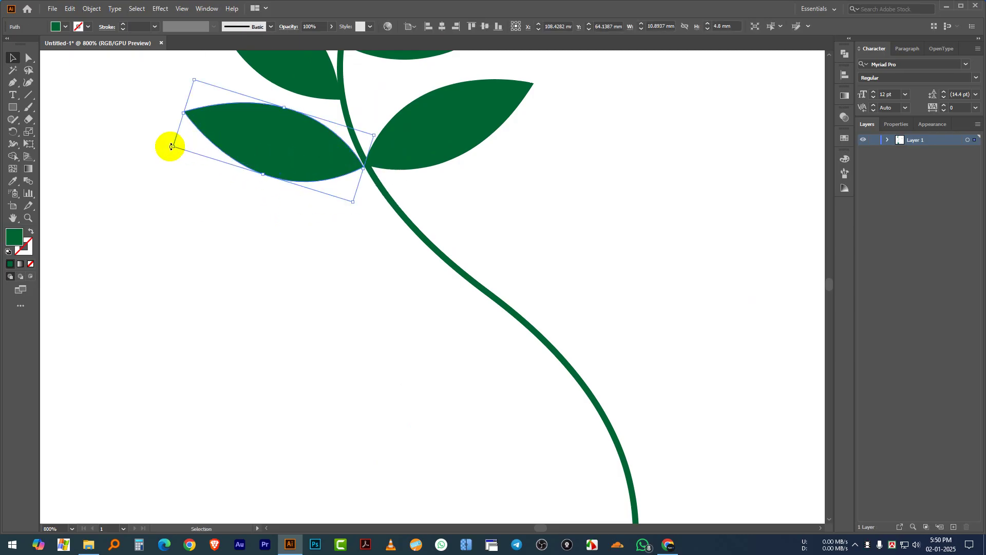
drag(167, 146, 172, 169)
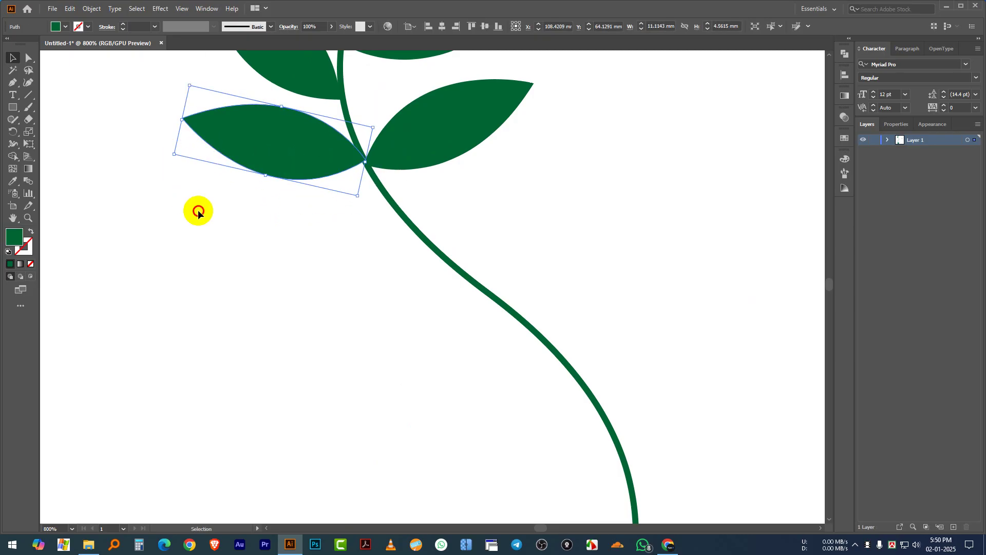
click(203, 211)
Group the complete potted plant and move it toward the left side of the artboard
scroll(279, 200, down, 4)
scroll(282, 203, down, 3)
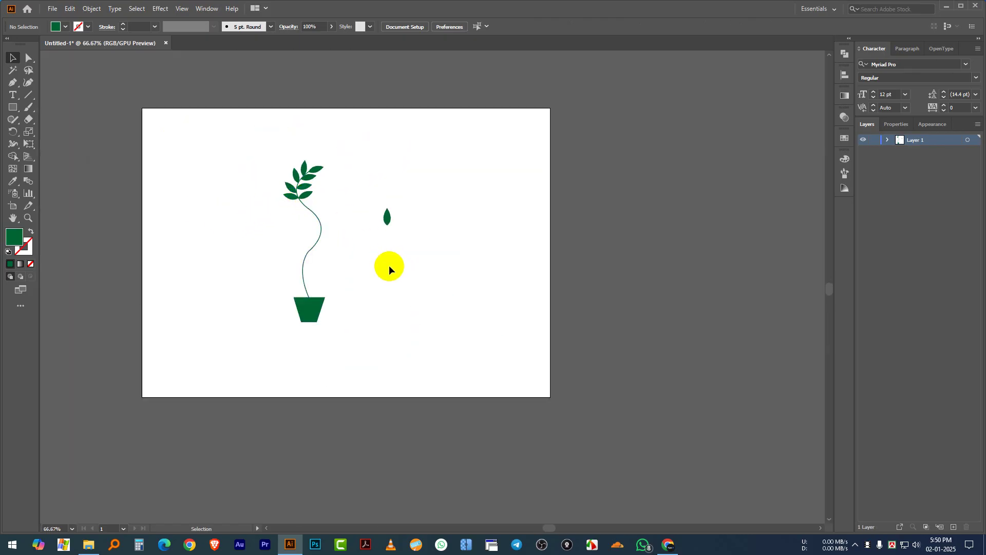
scroll(366, 277, down, 1)
drag(350, 150, 239, 368)
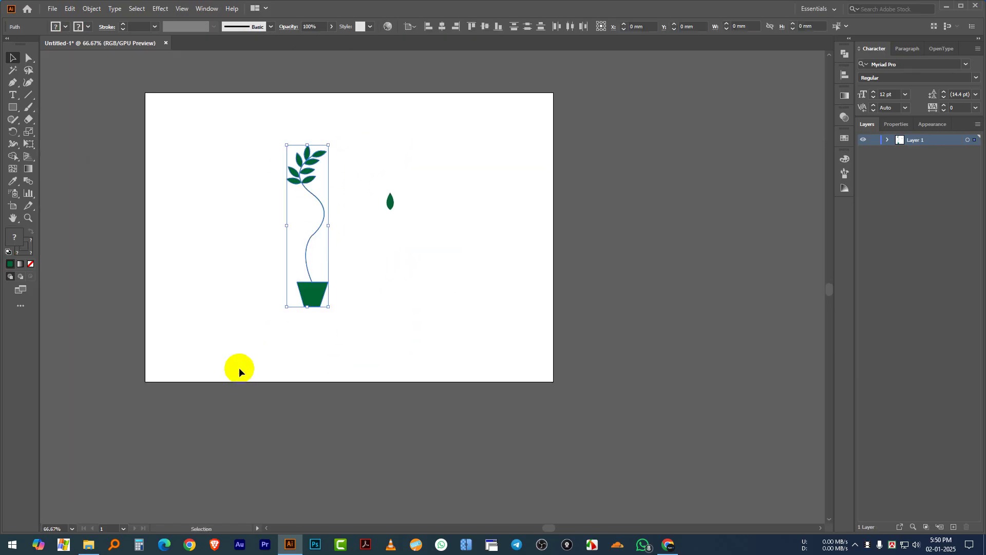
click(459, 310)
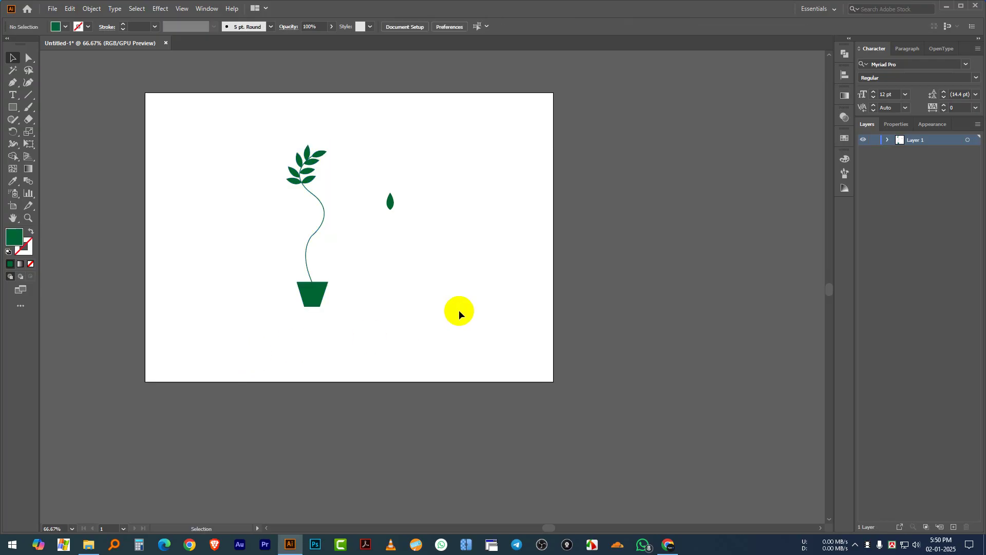
drag(315, 297, 225, 298)
click(308, 298)
scroll(239, 279, up, 1)
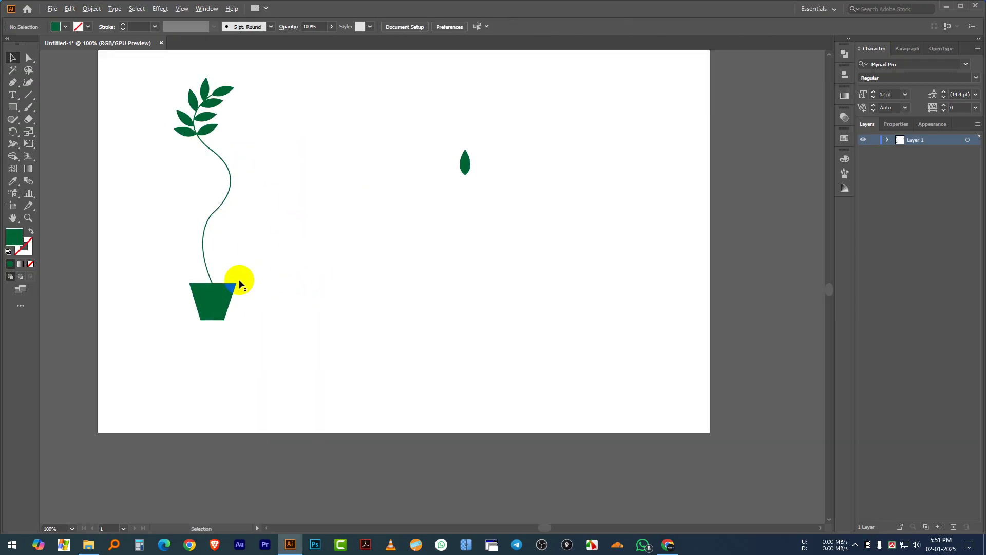
Delete the spare leaf to the right of the potted plant
drag(423, 245, 420, 246)
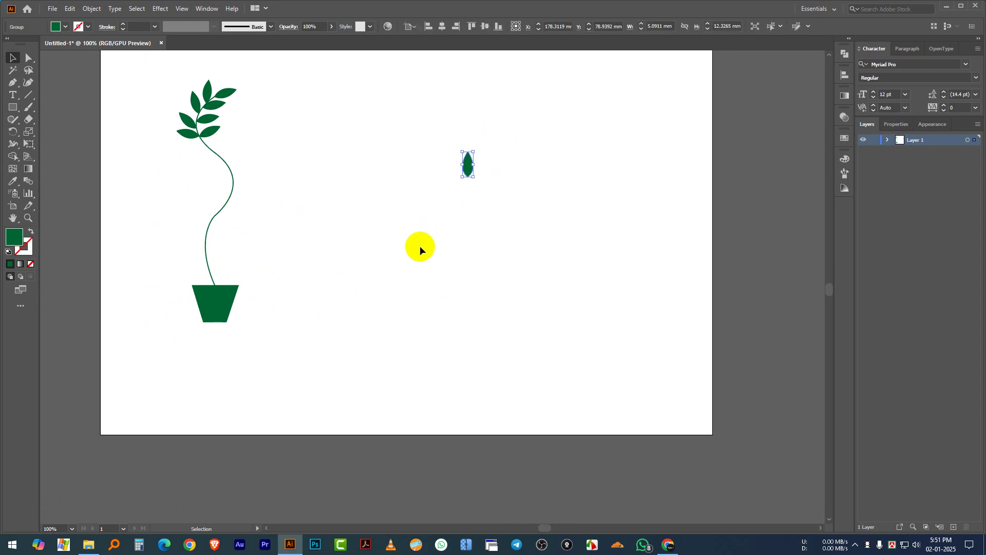
key(Delete)
click(443, 278)
click(216, 216)
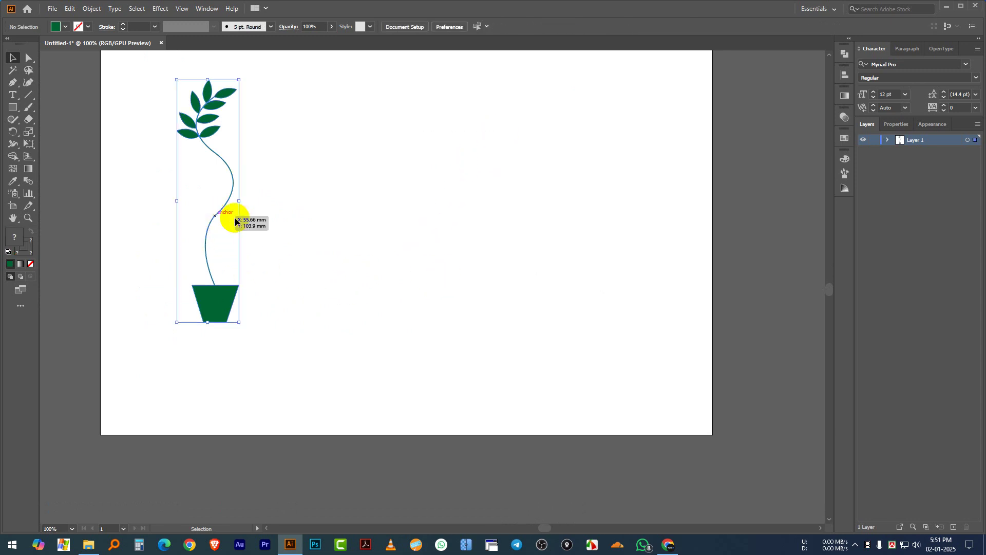
click(392, 214)
drag(389, 193, 369, 232)
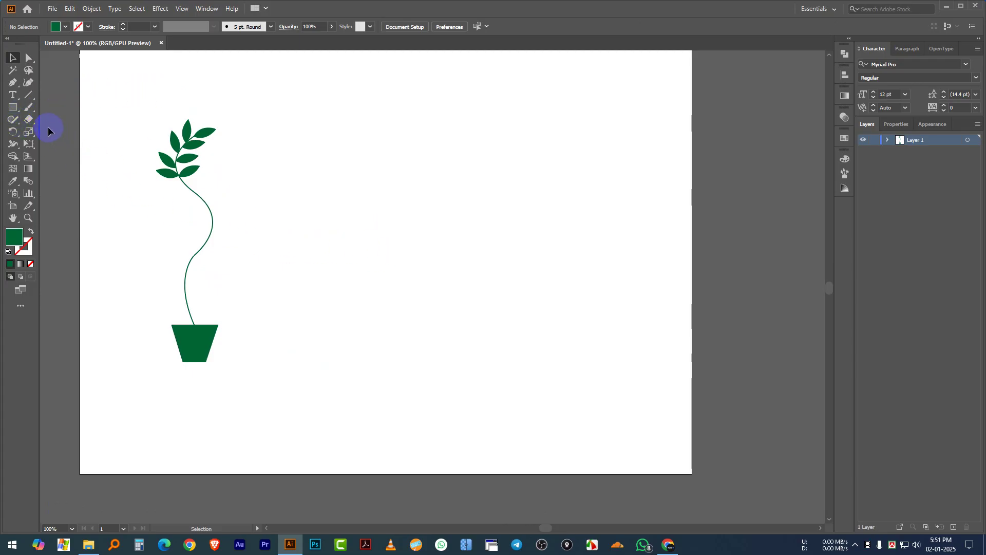
Draw a closed parallelogram page with the Pen tool right of the plant, about 28 mm wide and 40 mm high, sloping down to the right
key(p)
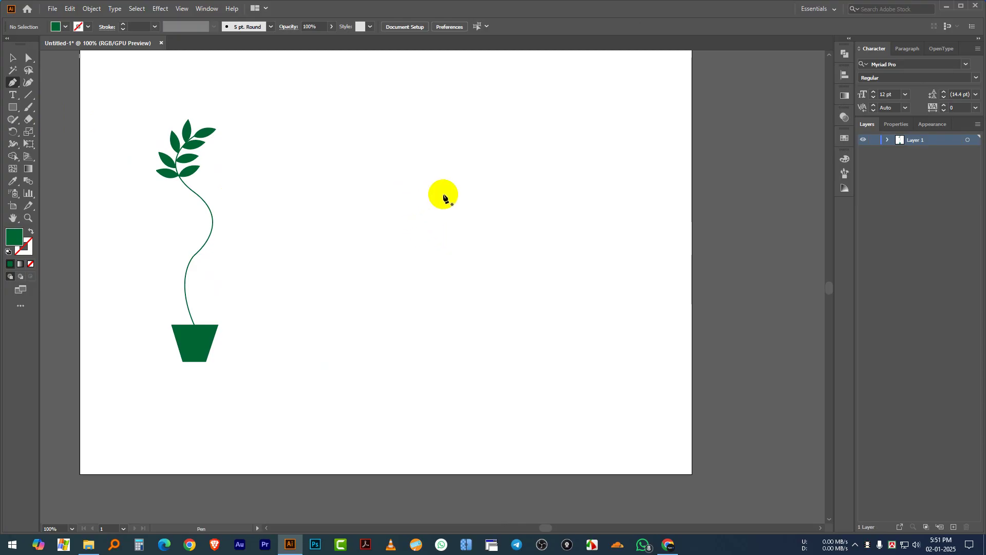
click(453, 194)
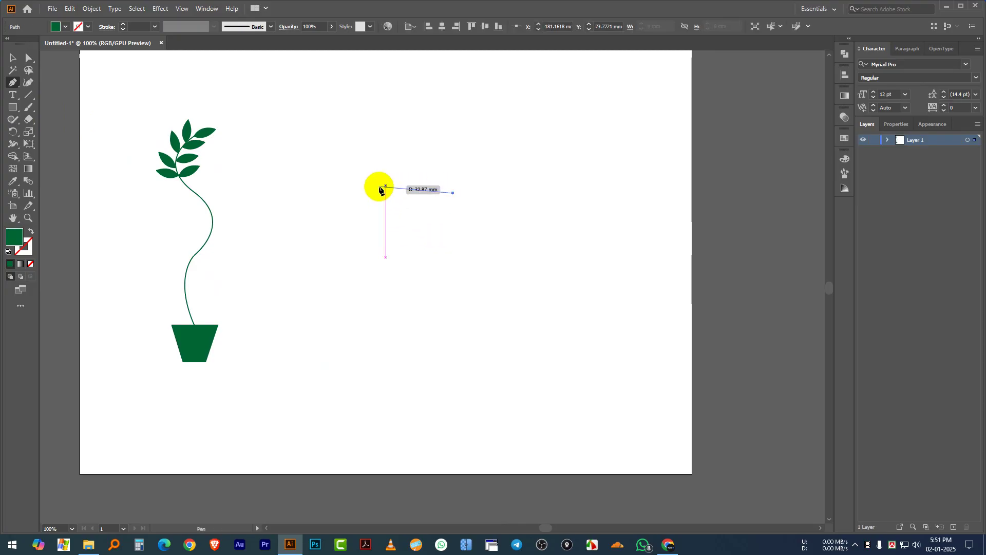
click(394, 177)
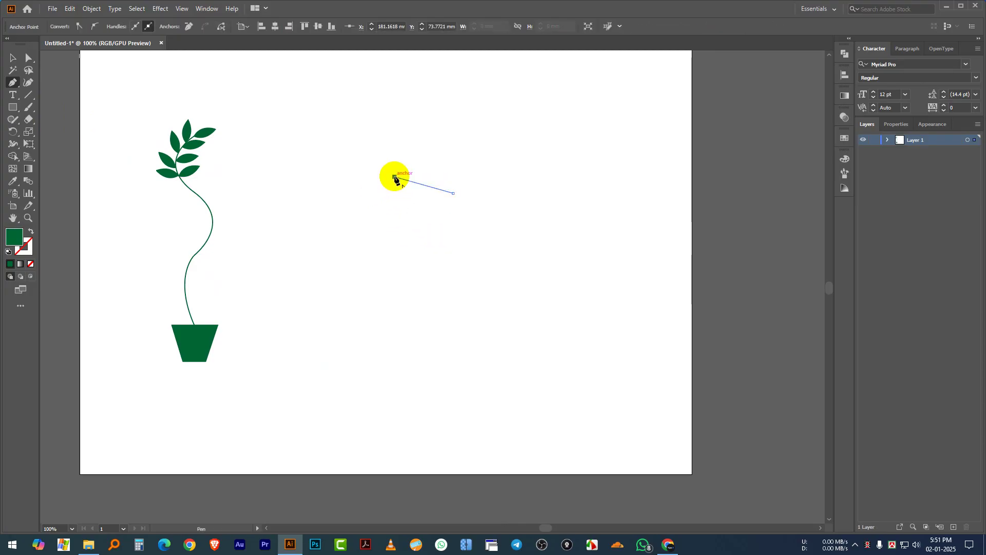
click(394, 244)
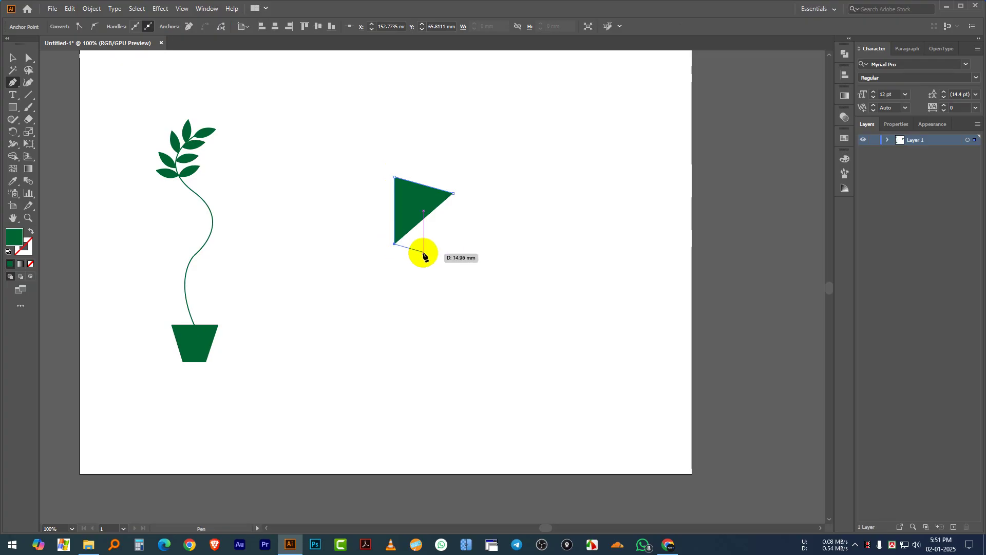
click(453, 259)
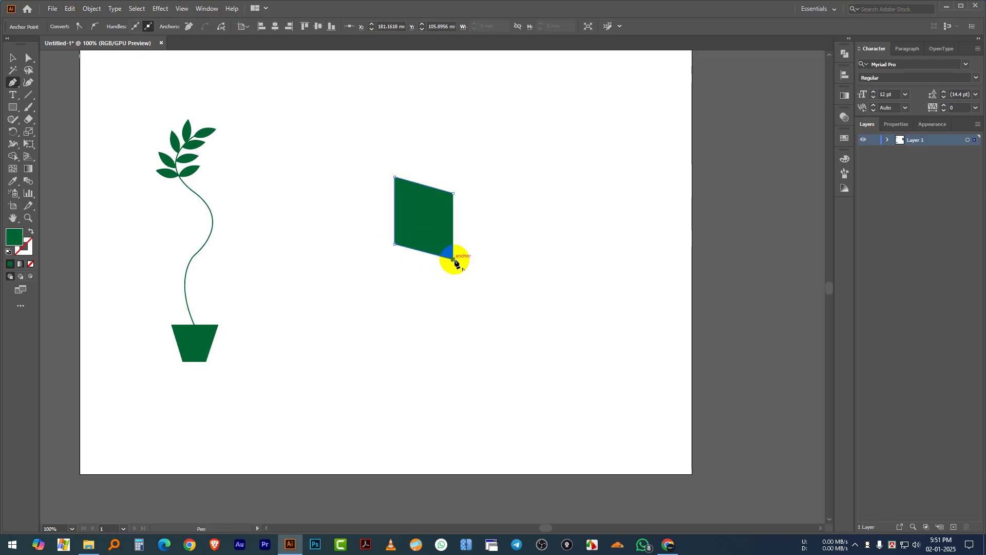
click(454, 194)
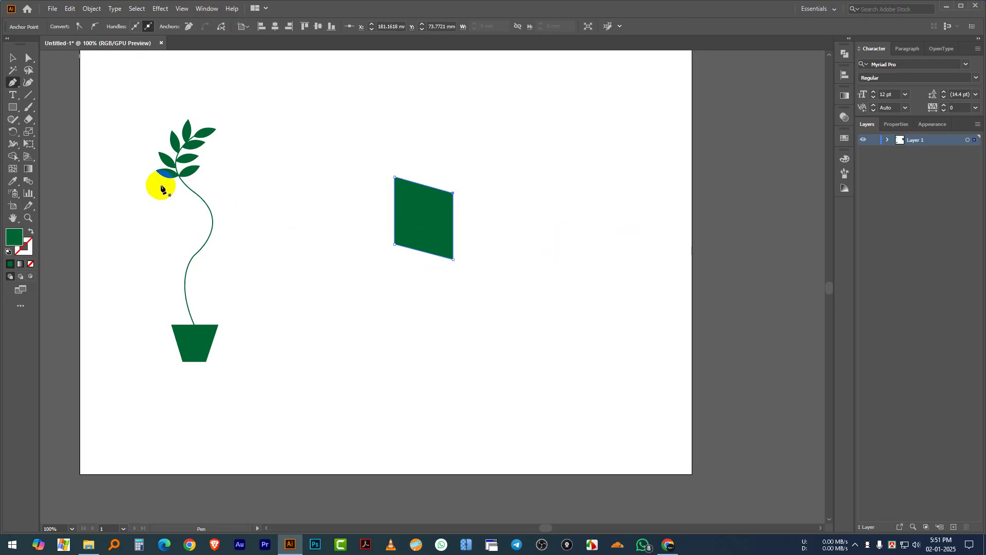
click(14, 58)
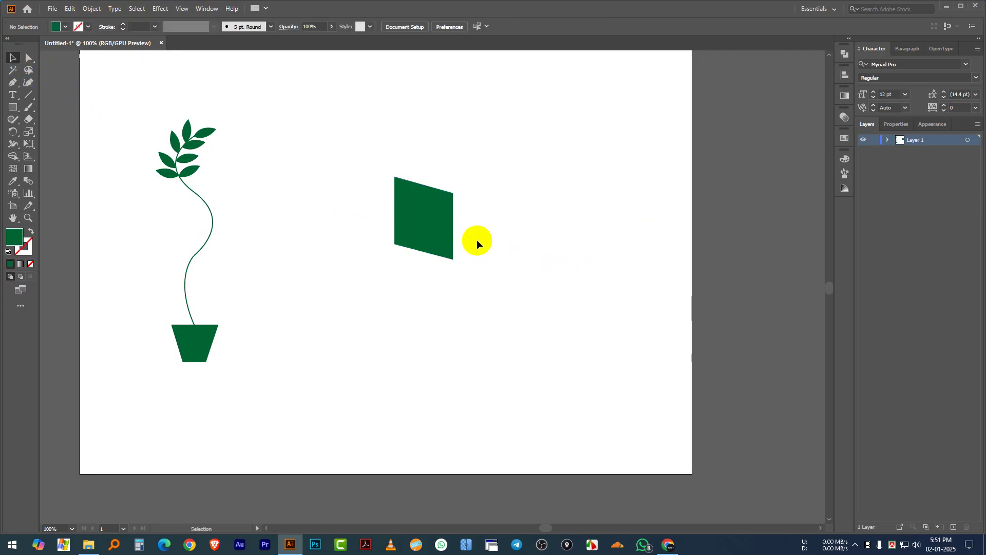
Duplicate the parallelogram to its right and reflect the copy across the vertical axis
click(427, 226)
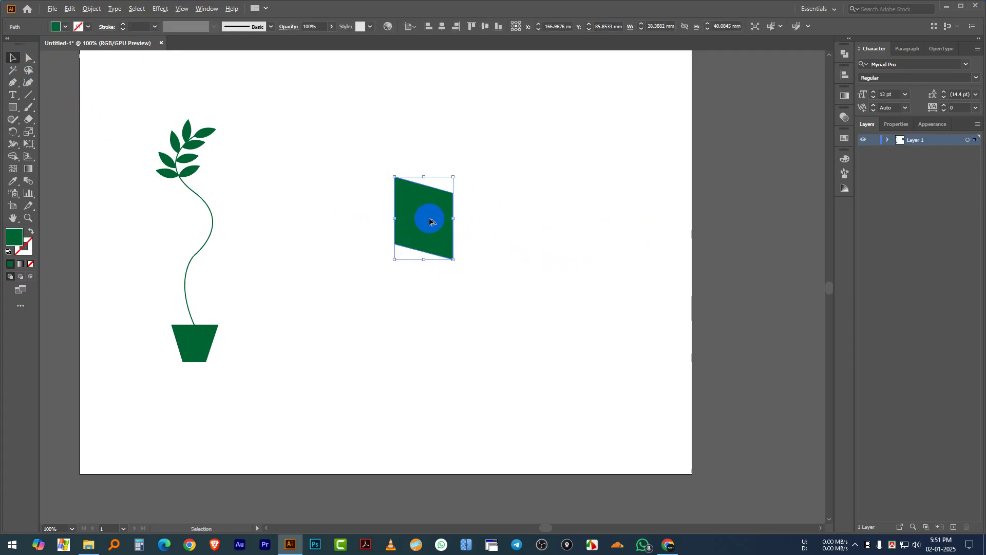
drag(430, 221, 518, 226)
click(525, 301)
right_click(506, 229)
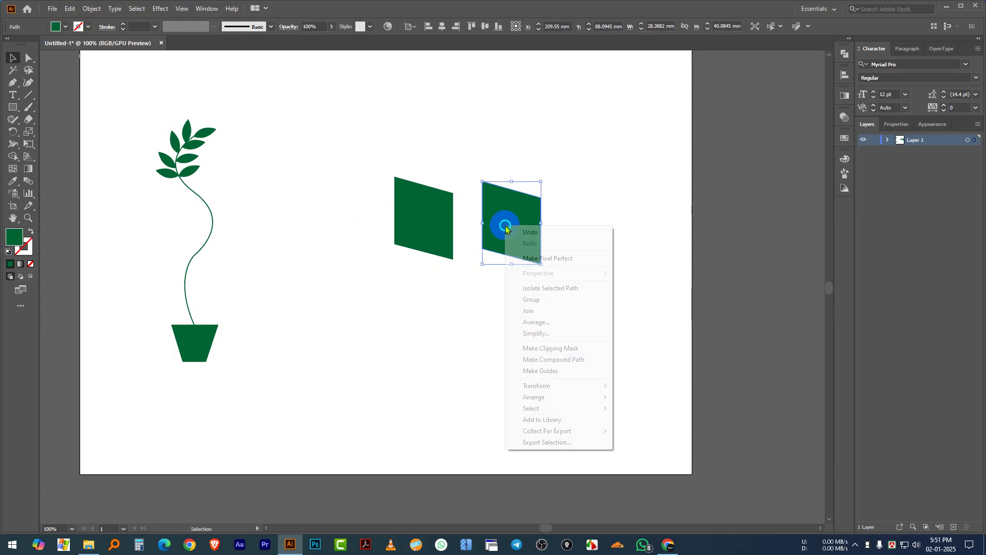
mouse_move(560, 386)
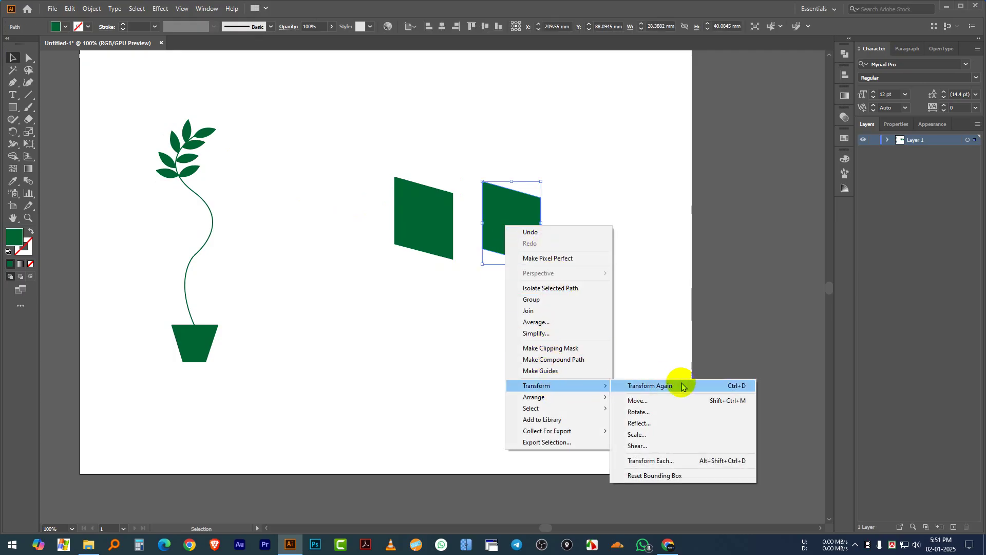
click(648, 422)
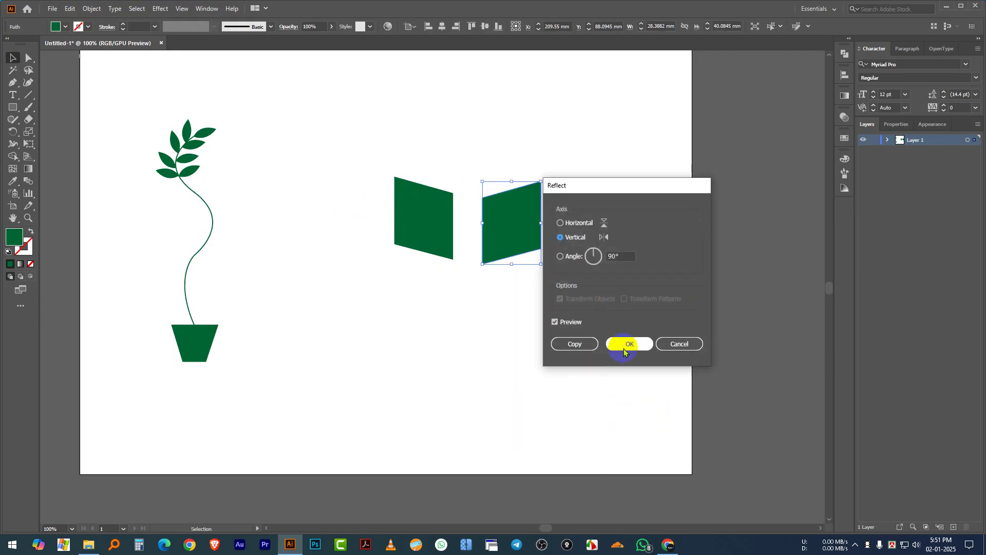
click(628, 344)
click(532, 358)
Move the mirrored page against the first page's right edge to form an open book shape
scroll(509, 265, up, 2)
drag(505, 224, 463, 215)
click(508, 276)
scroll(491, 266, down, 3)
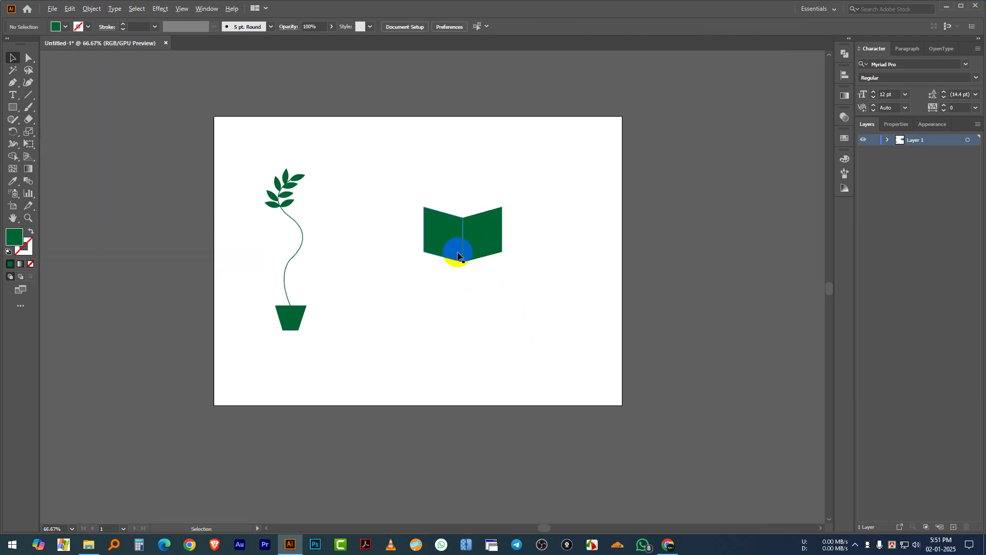
scroll(452, 247, up, 3)
click(423, 213)
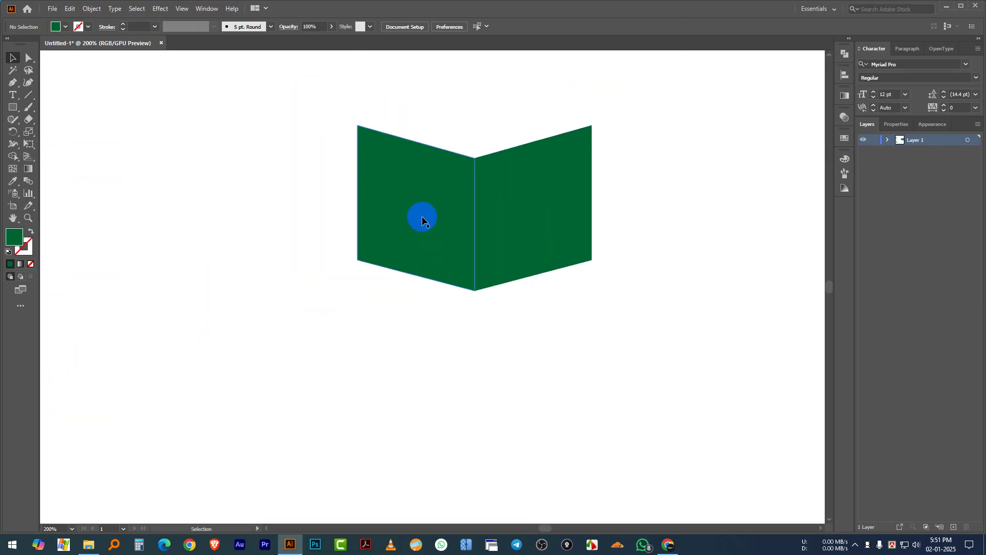
click(531, 242)
click(529, 221)
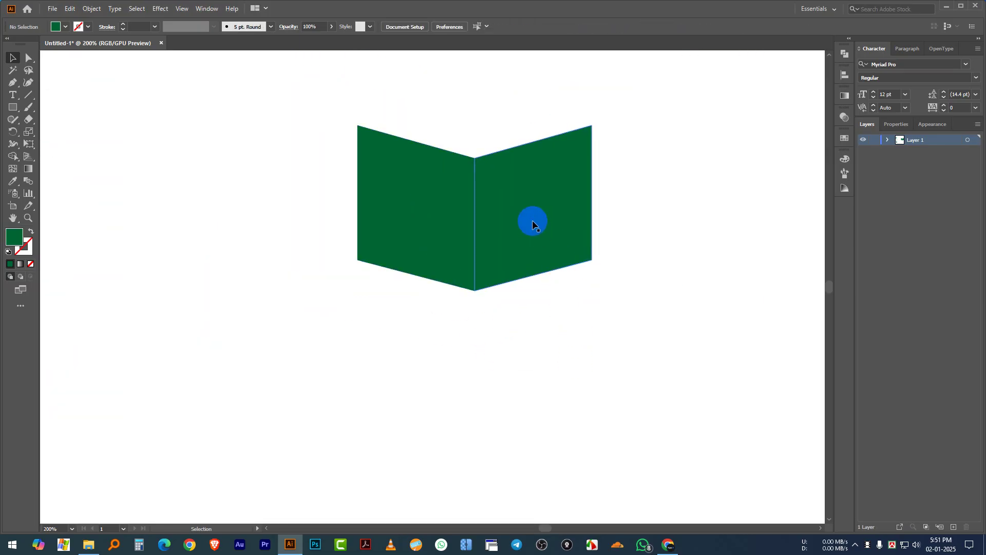
click(540, 327)
click(404, 211)
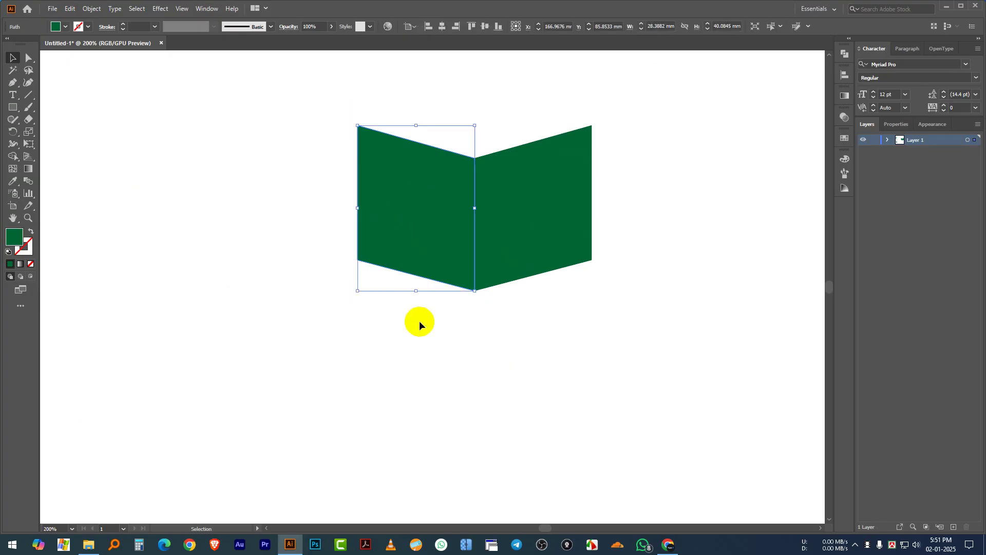
click(418, 323)
Fill both pages of the book shape with dark blue (#2d2e83)
scroll(492, 360, down, 3)
drag(538, 376, 455, 327)
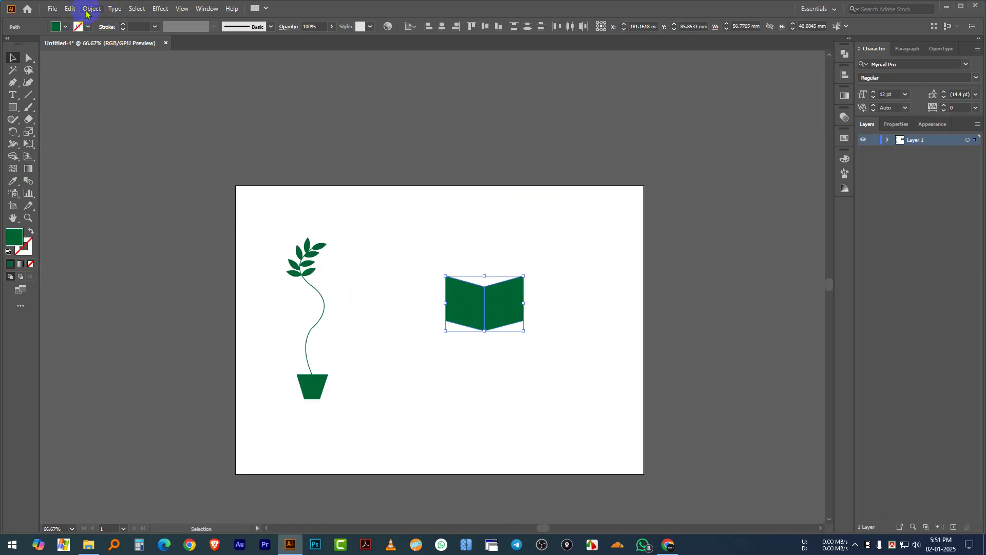
click(66, 26)
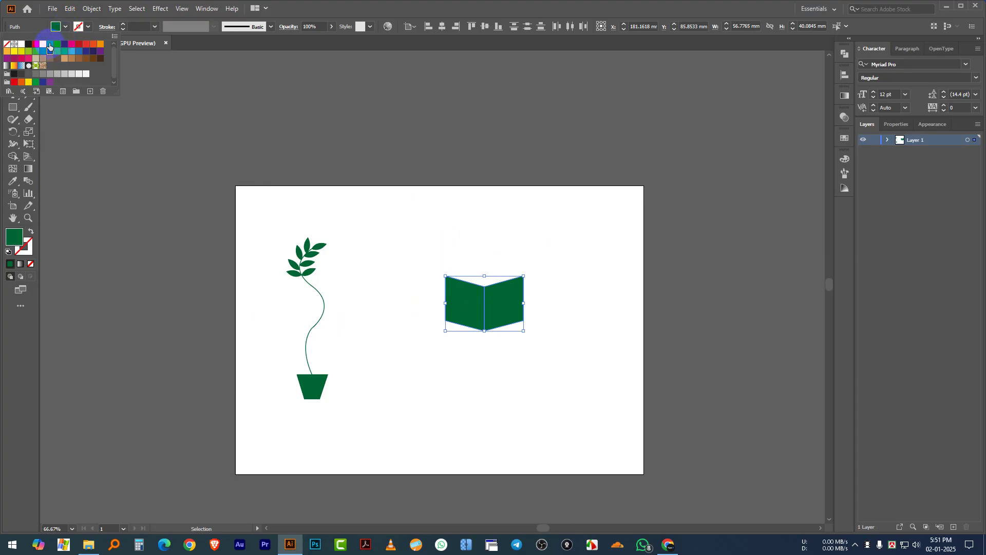
click(87, 52)
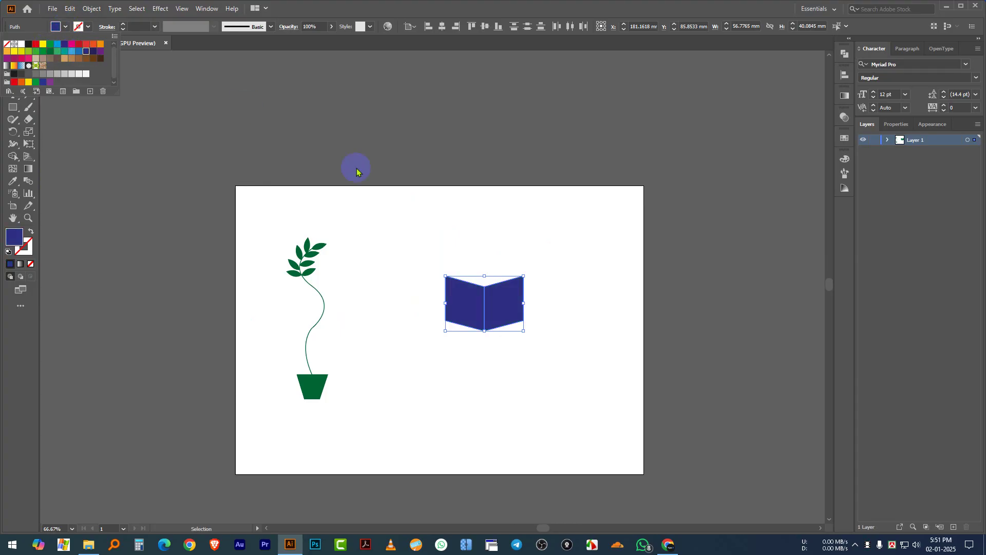
click(550, 298)
click(553, 292)
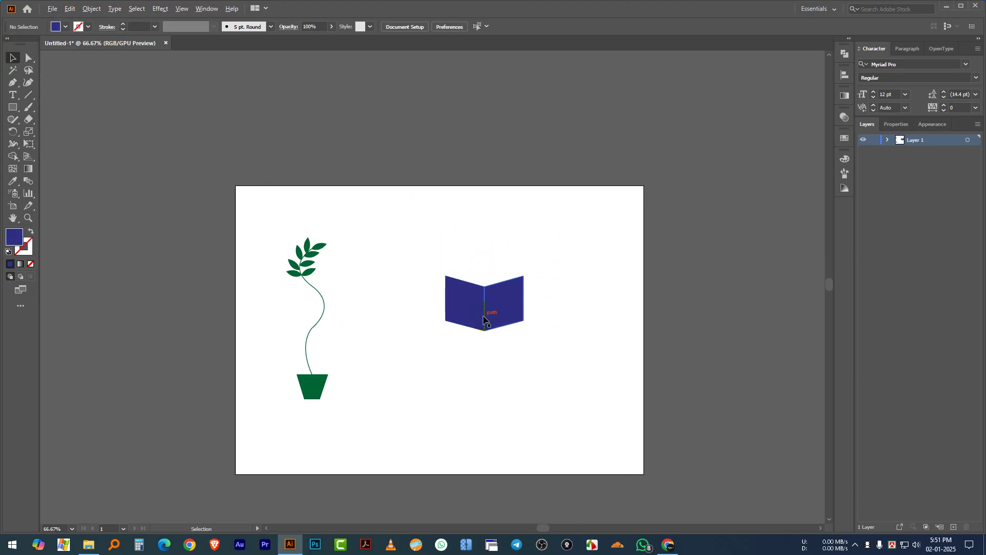
Draw a straight vertical line with the Pen tool along the seam between the two book pages
scroll(484, 319, up, 2)
scroll(437, 278, up, 2)
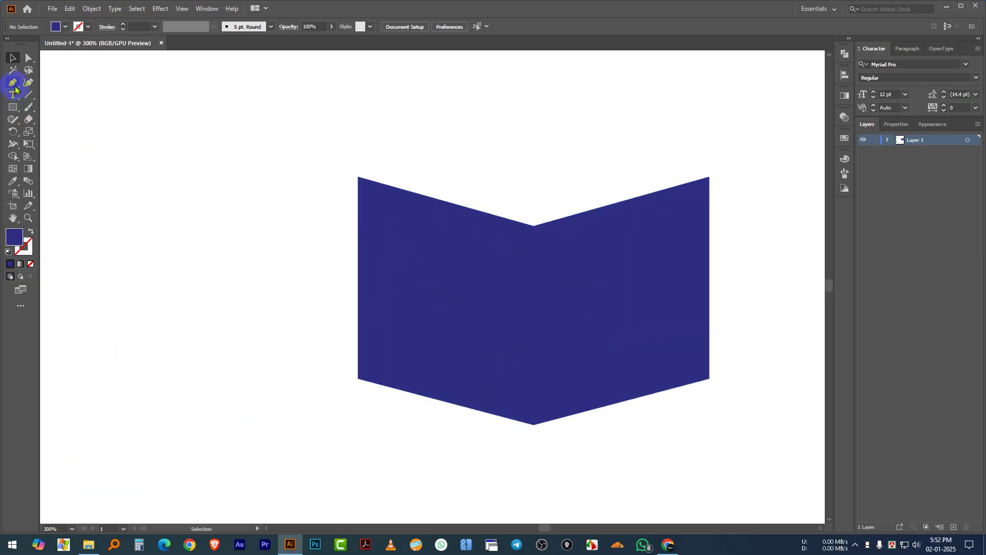
click(534, 225)
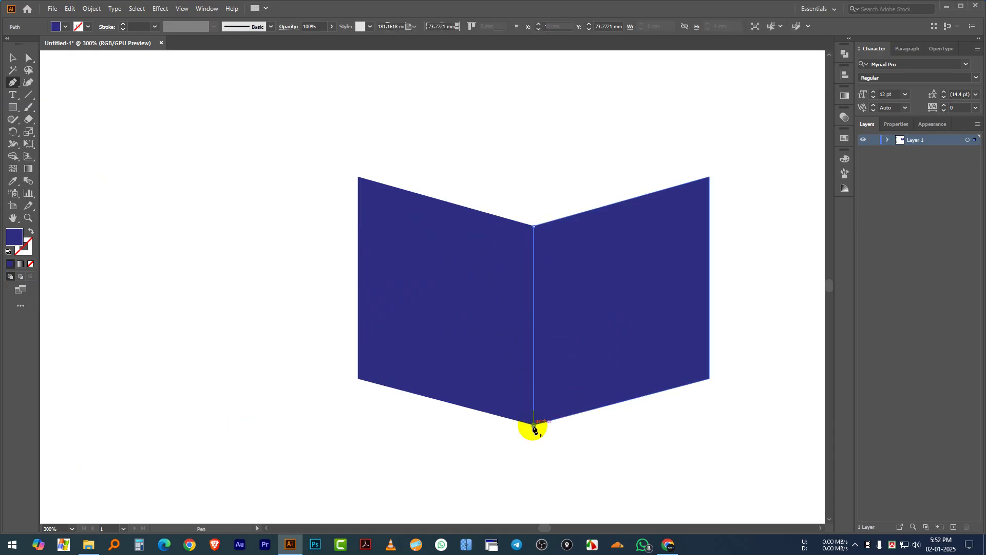
click(534, 424)
click(13, 58)
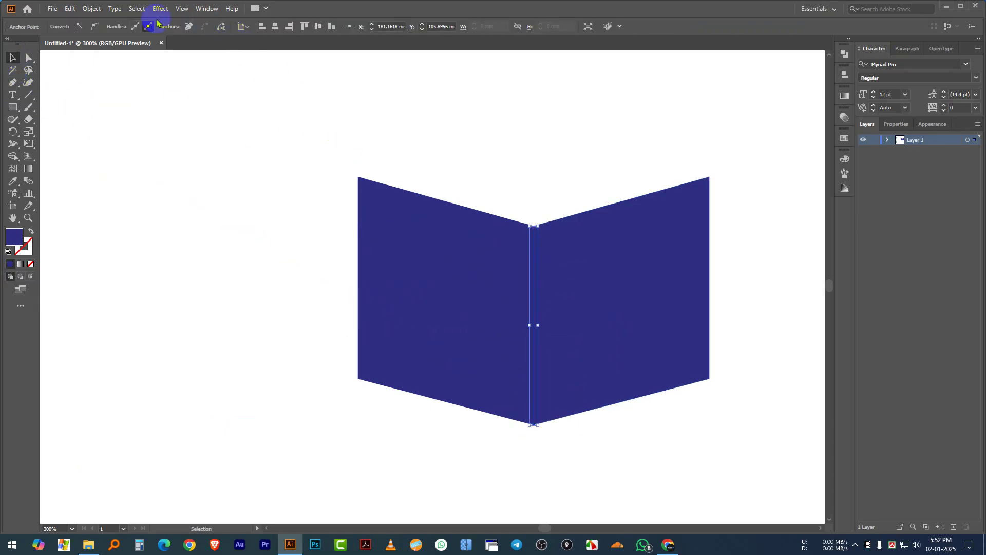
Remove the fill from the vertical line between the book pages and set its stroke to white (#ffffff)
click(28, 244)
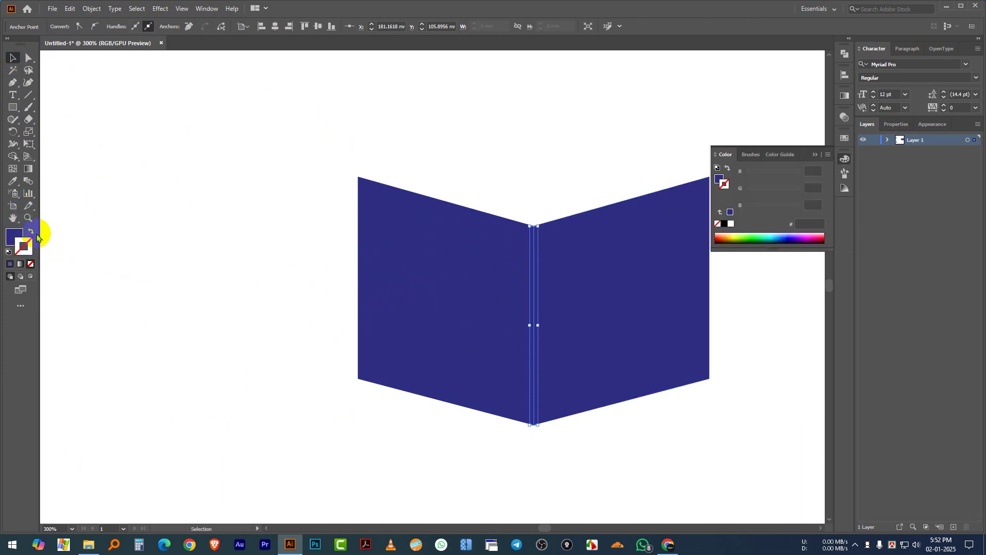
click(31, 233)
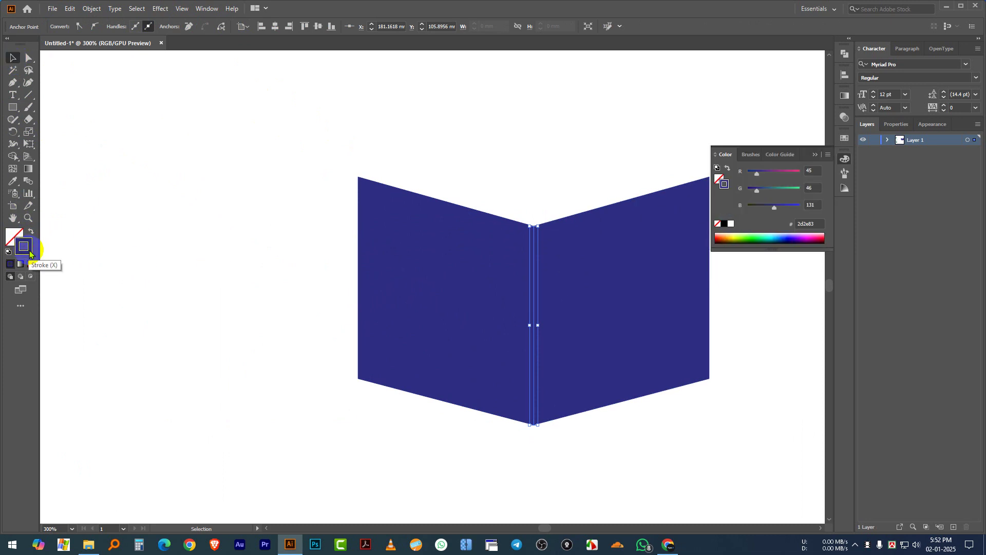
double_click(30, 253)
drag(496, 226, 399, 178)
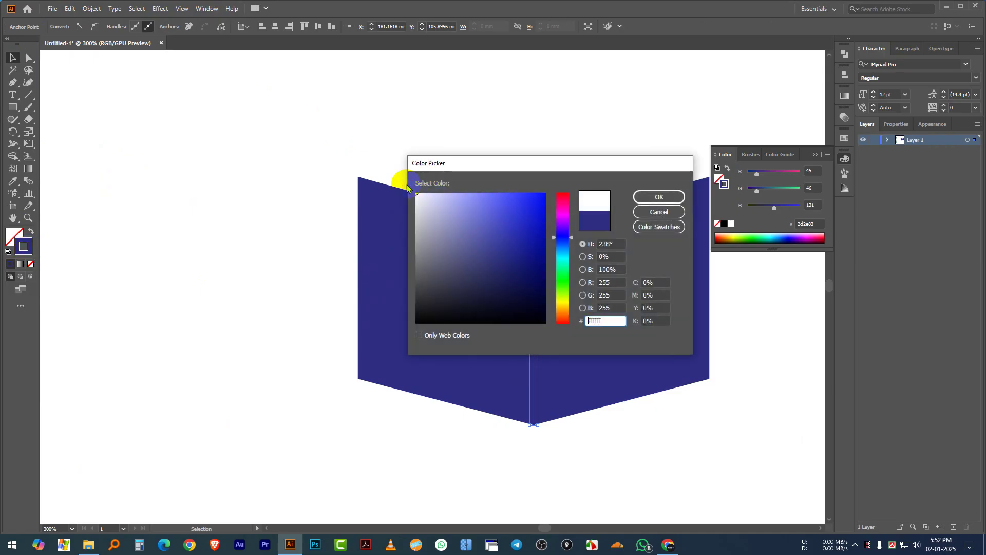
click(664, 198)
click(532, 147)
key(ctrl+1)
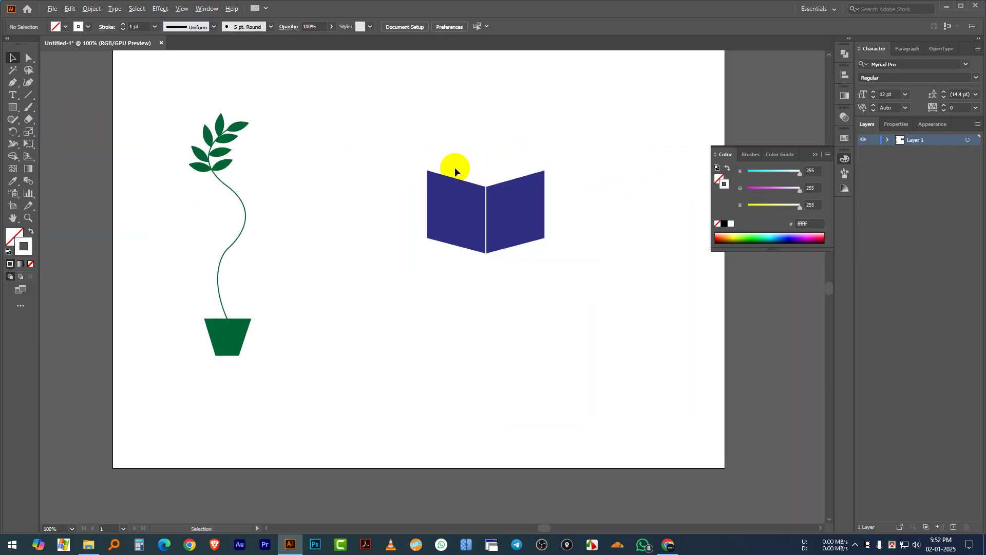
Group the two book pages with the center line and move the book upward, closer to the plant
alt+scroll(526, 250, up, 1)
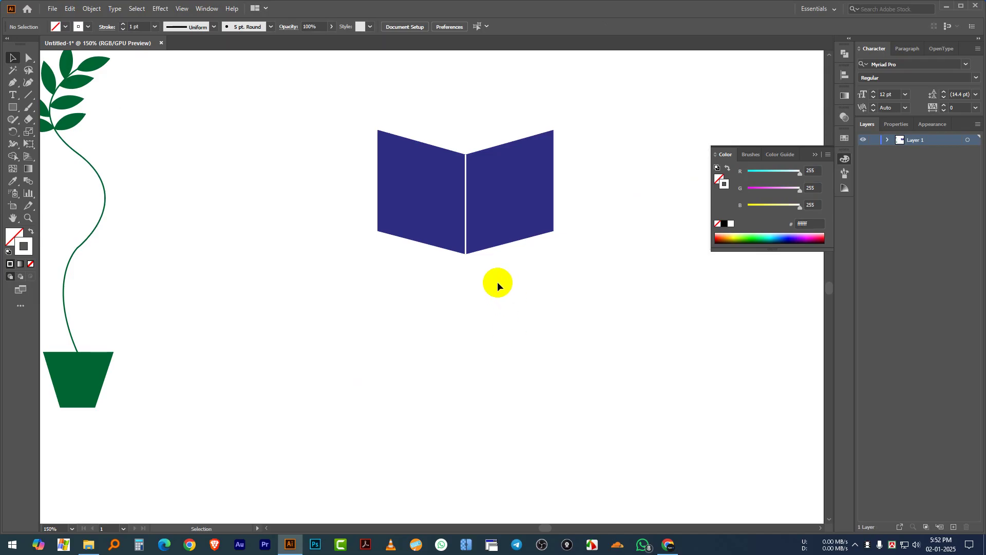
alt+scroll(530, 242, up, 3)
alt+scroll(441, 288, down, 1)
key(space)
scroll(456, 331, down, 3)
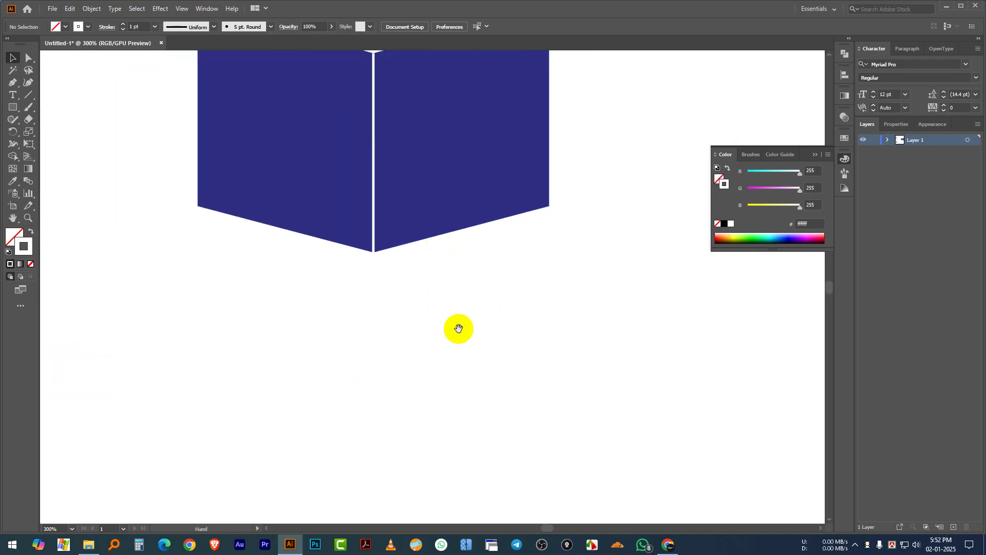
scroll(459, 322, up, 6)
alt+scroll(478, 308, down, 4)
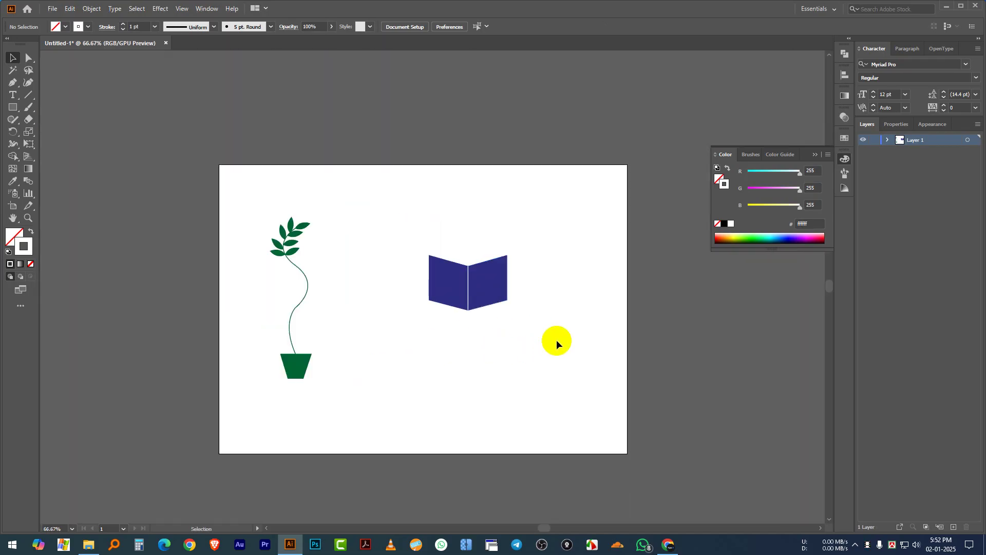
drag(557, 341, 396, 220)
key(ctrl+h)
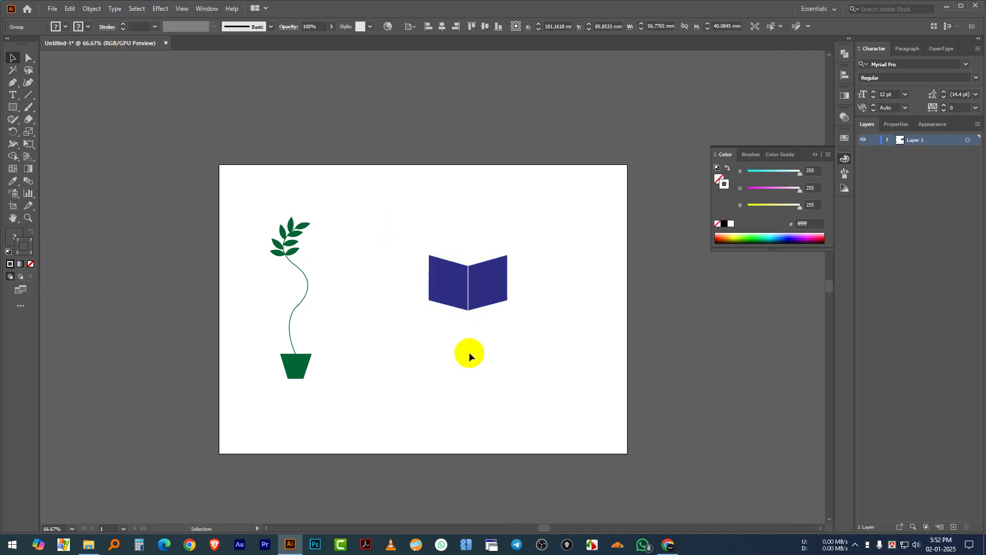
drag(480, 293, 429, 261)
click(458, 320)
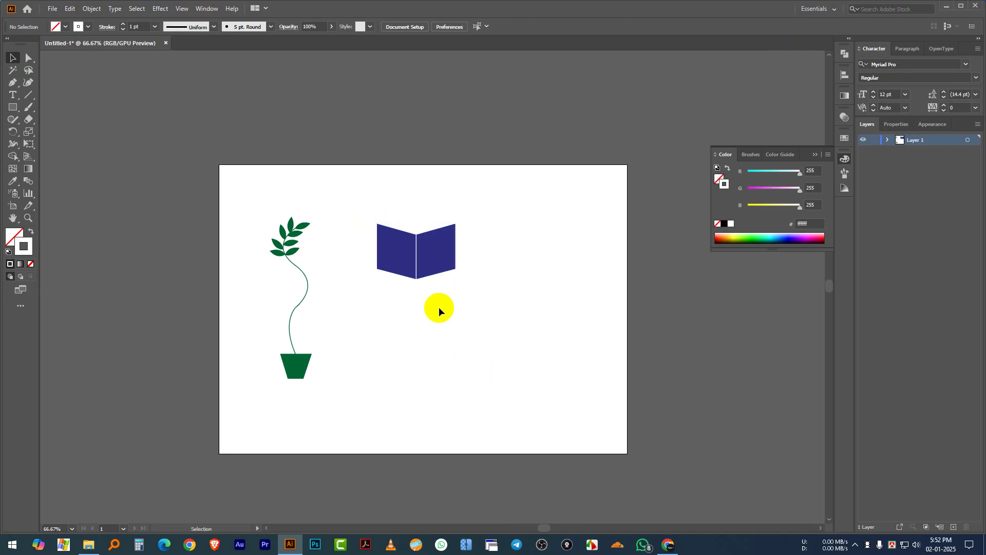
alt+scroll(412, 311, up, 1)
alt+scroll(409, 311, down, 1)
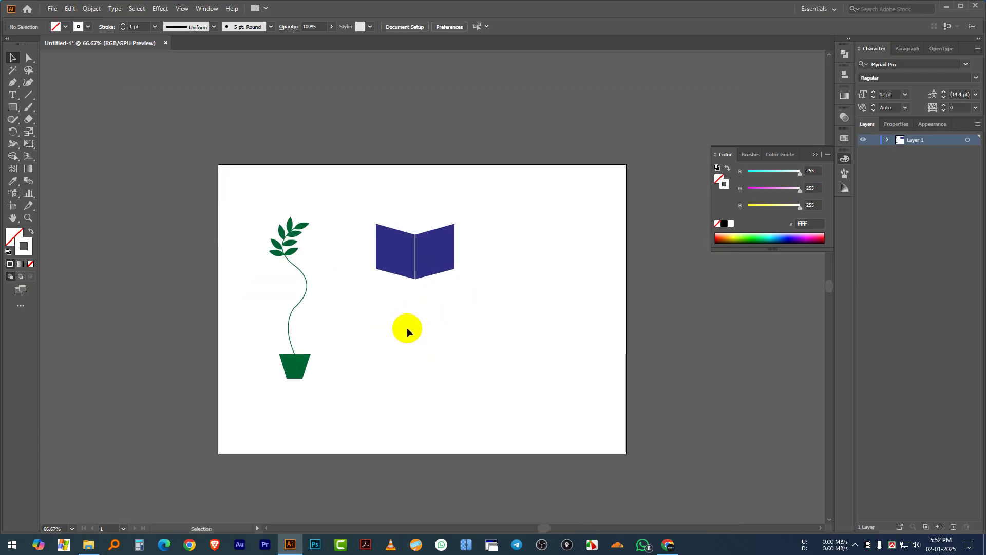
alt+scroll(443, 318, up, 1)
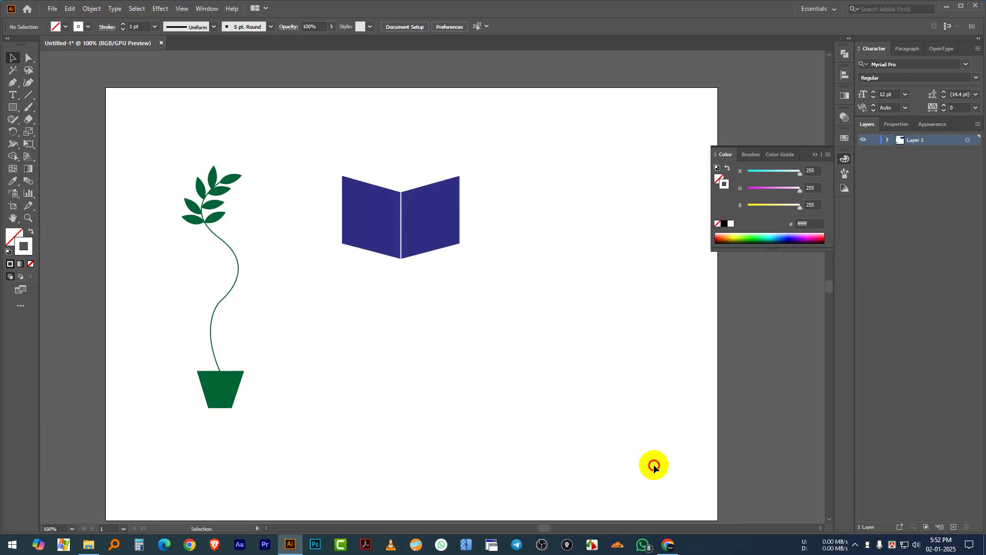
drag(653, 464, 189, 158)
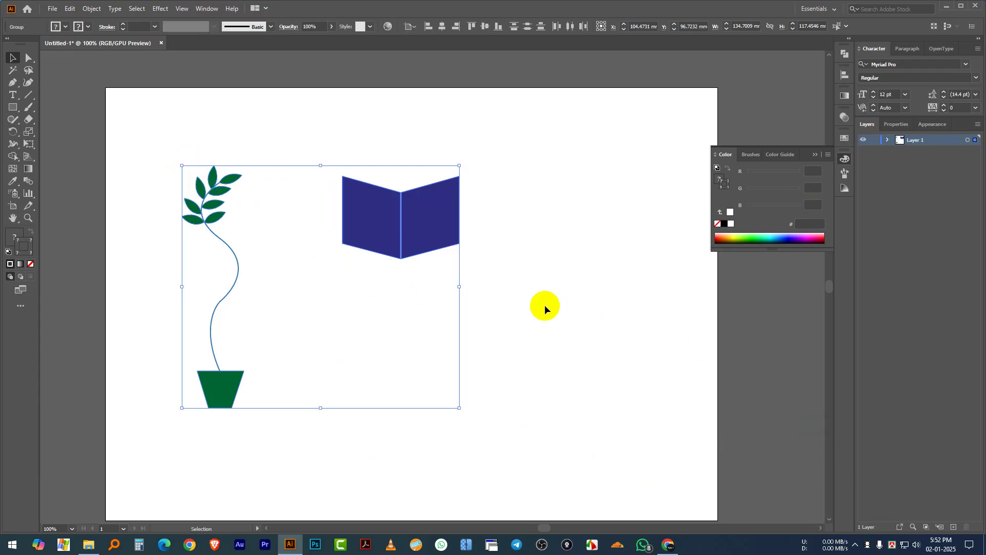
key(space)
drag(491, 309, 514, 309)
scroll(433, 274, down, 1)
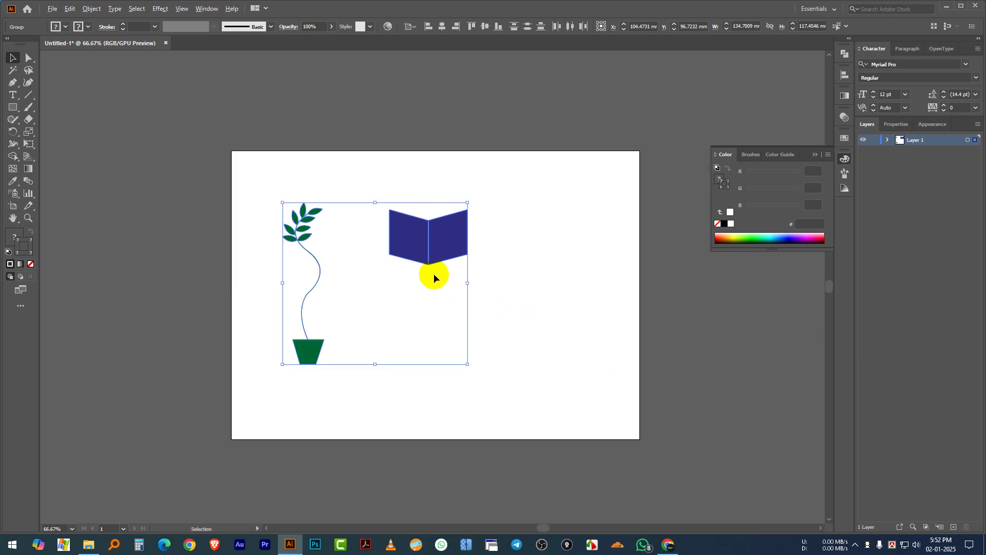
click(535, 310)
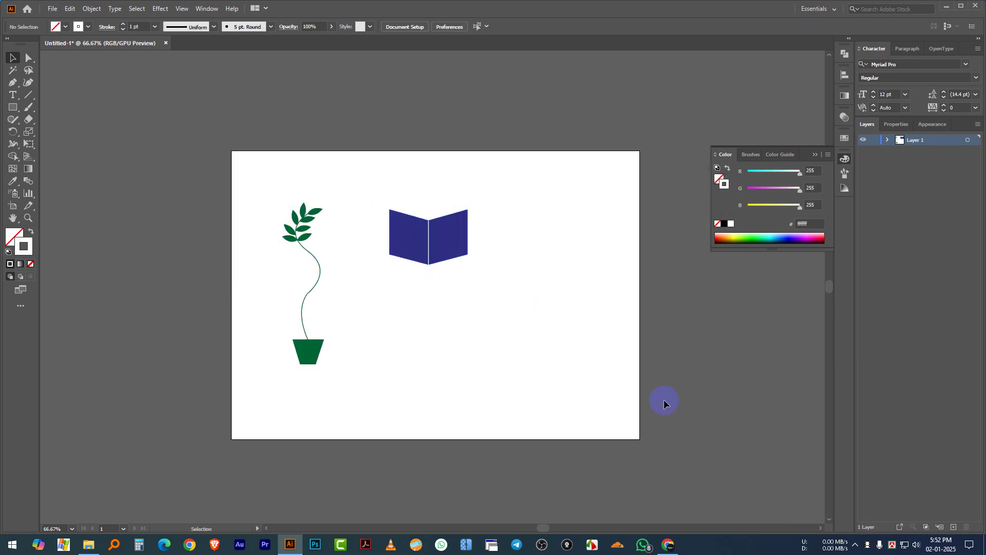